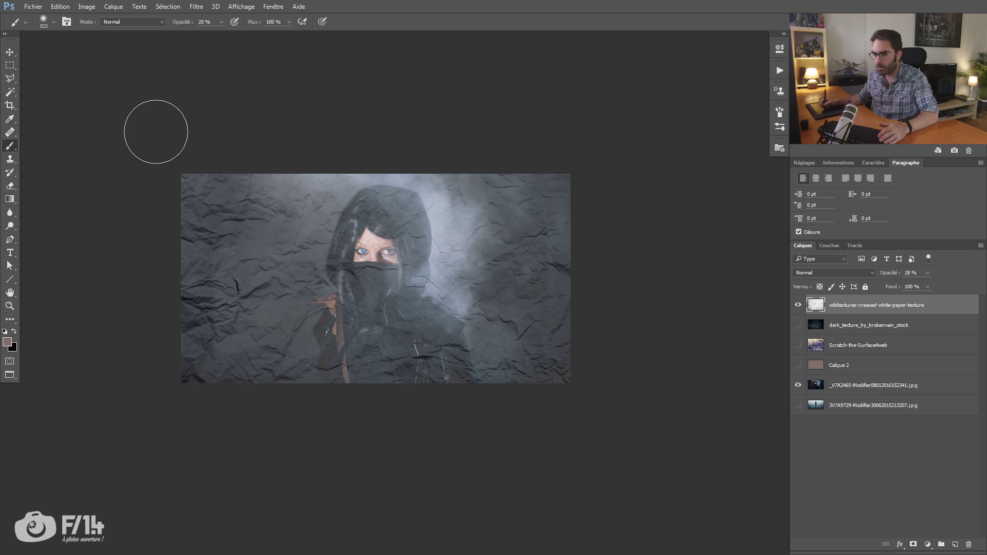
# Set the creased white paper texture layer's opacity to 100 %
pyautogui.moveTo(894, 274); pyautogui.dragTo(924, 264)
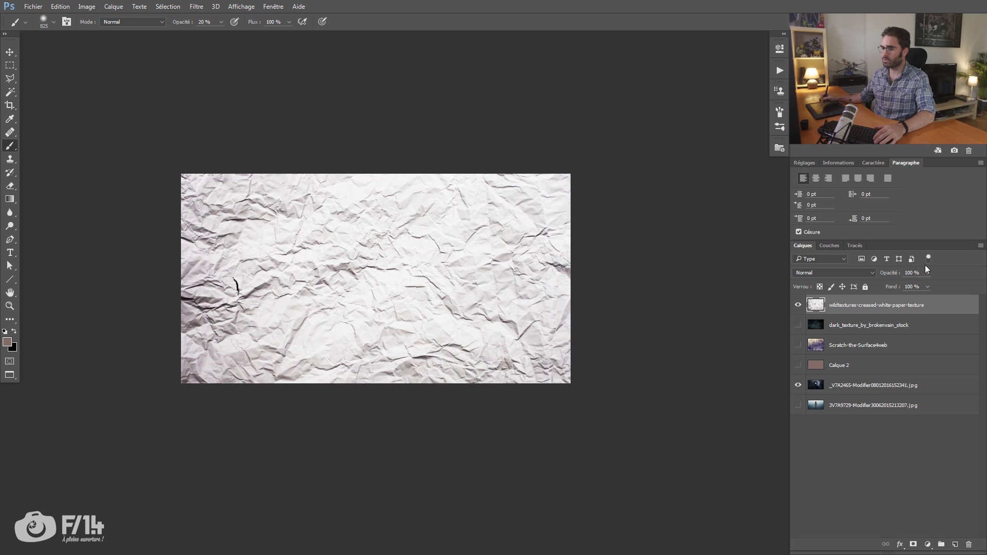
pyautogui.click(817, 271)
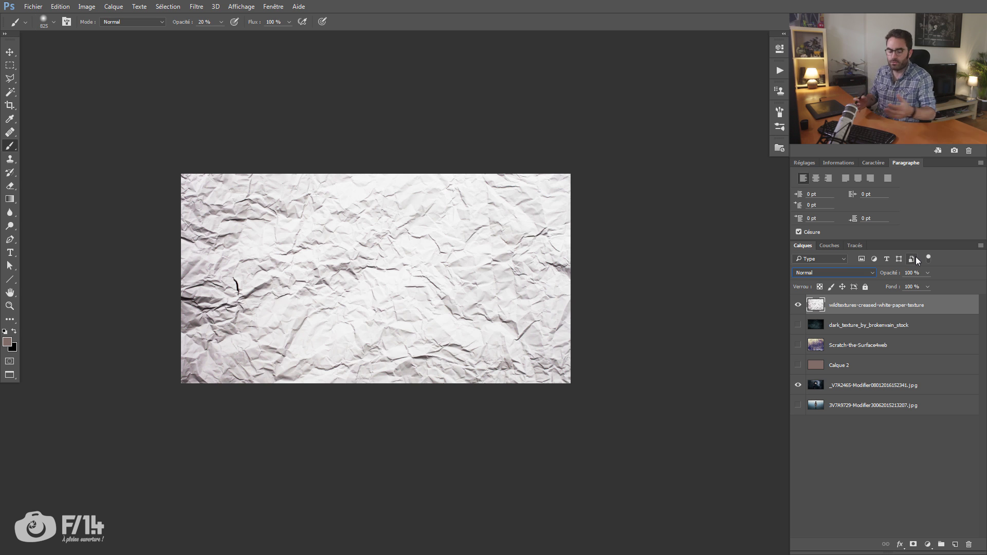
# Cycle the creased paper texture layer through all the blend modes to preview each effect, ending back on Normal
pyautogui.press('v')
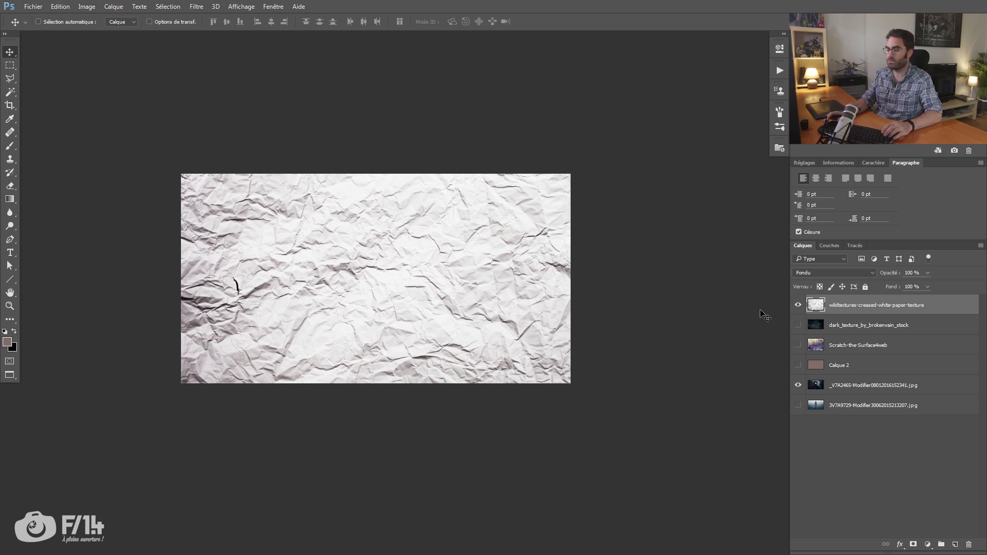
pyautogui.hotkey('shift', '+')
pyautogui.hotkey('shift', '+')
pyautogui.hotkey('shift', '+')
pyautogui.hotkey('shift', '+')
pyautogui.hotkey('shift', '+')
pyautogui.hotkey('shift', '+')
pyautogui.hotkey('shift', '+')
pyautogui.hotkey('shift', '+')
pyautogui.hotkey('shift', '+')
pyautogui.hotkey('shift', '+')
pyautogui.hotkey('shift', '+')
pyautogui.hotkey('shift', '+')
pyautogui.hotkey('shift', '+')
pyautogui.hotkey('shift', '+')
pyautogui.hotkey('shift', '+')
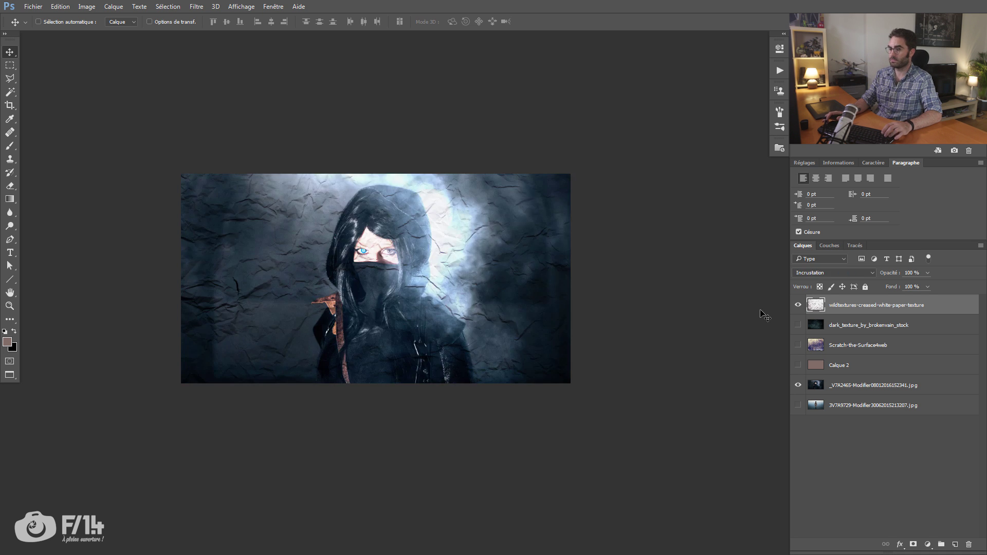
pyautogui.hotkey('shift', '+')
pyautogui.hotkey('shift', '+')
pyautogui.hotkey('shift', '+')
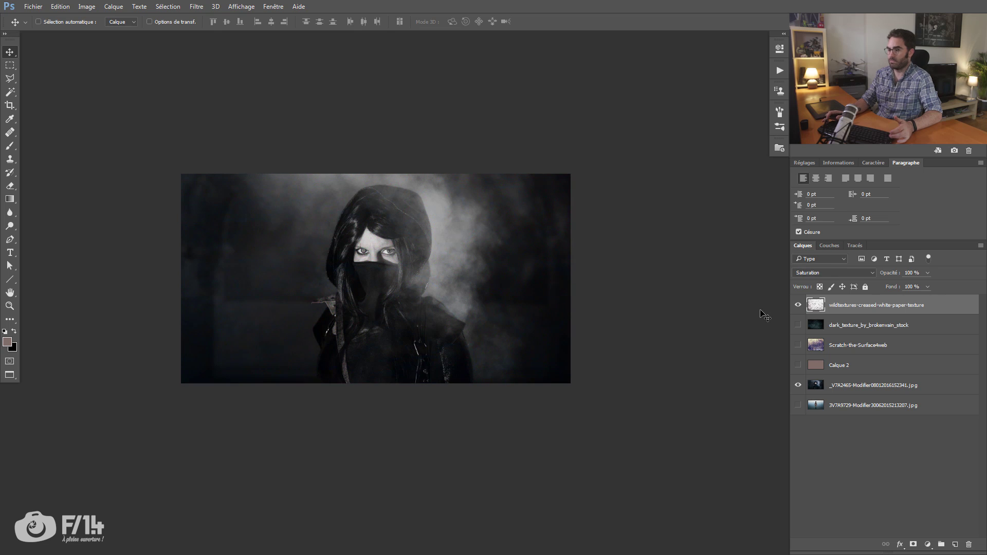
pyautogui.hotkey('shift', '+')
pyautogui.hotkey('shift', '-')
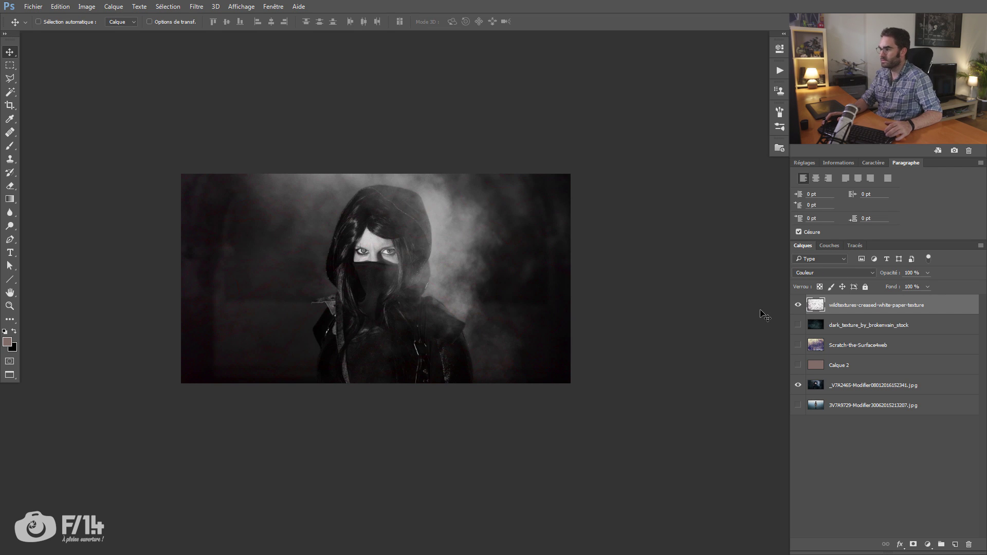
pyautogui.hotkey('shift', '+')
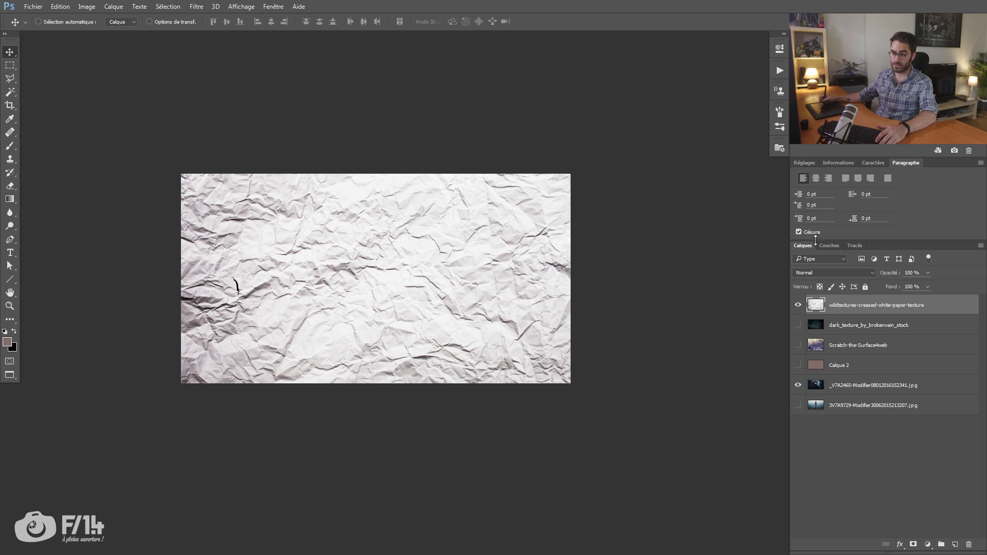
# Compare the hooded portrait with the creased paper texture layer hidden and shown
pyautogui.click(859, 273)
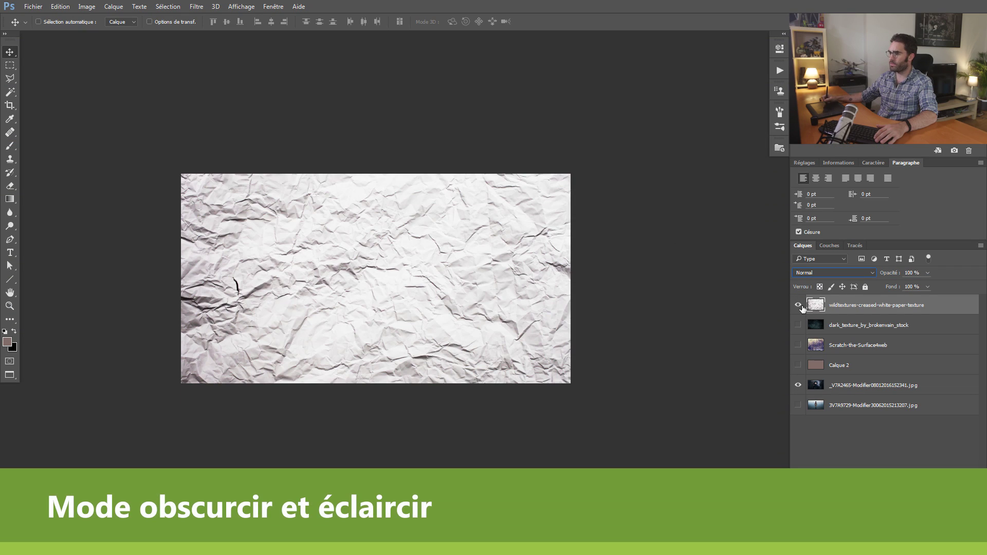
pyautogui.click(802, 307)
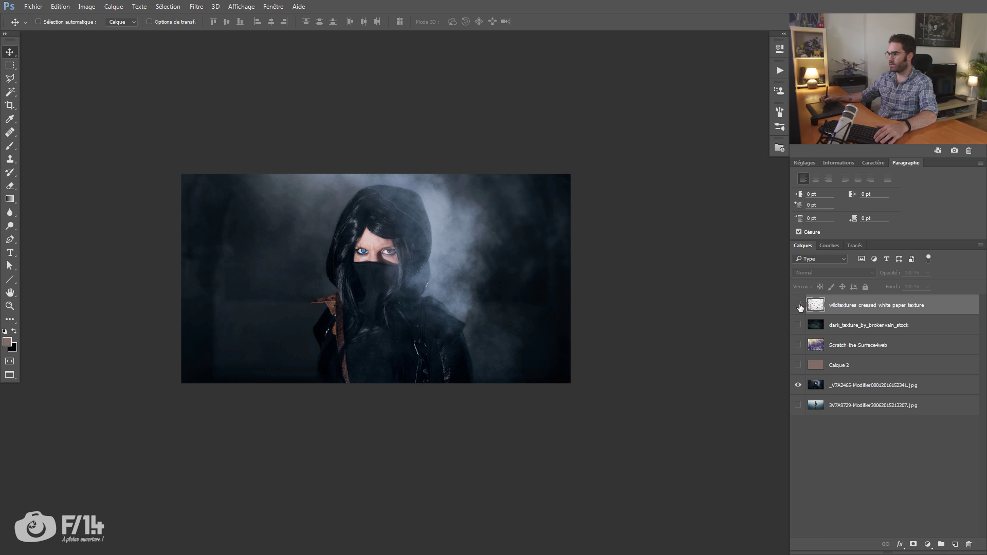
pyautogui.click(799, 306)
# Set the creased paper layer's blend mode to Obscurcir and inspect the effect around the face up close
pyautogui.click(869, 274)
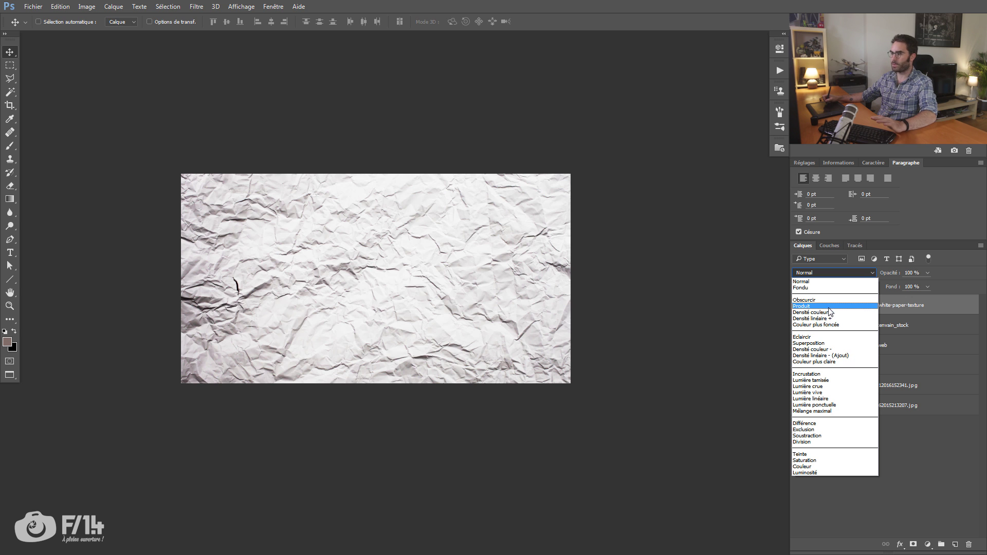
pyautogui.click(865, 300)
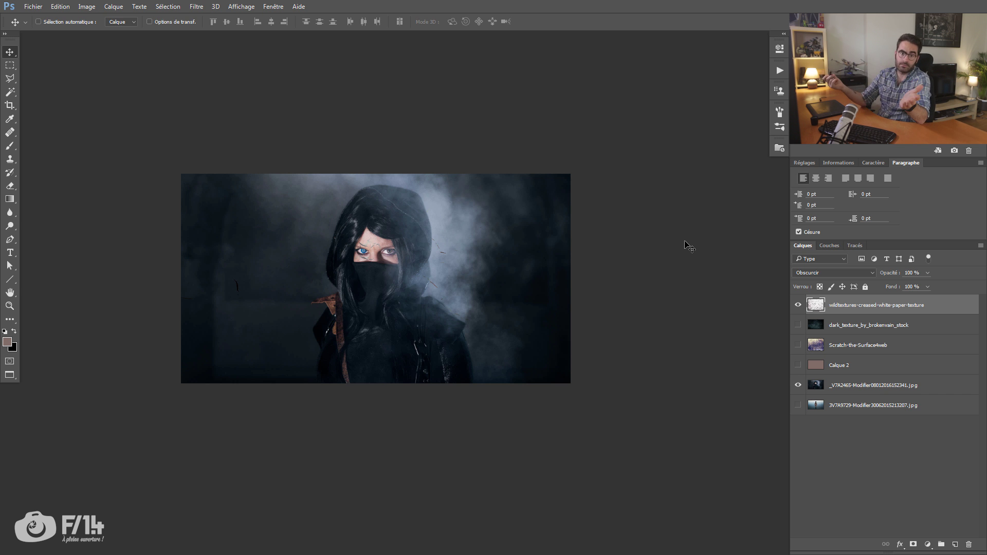
pyautogui.press('z')
pyautogui.moveTo(392, 247); pyautogui.dragTo(434, 250)
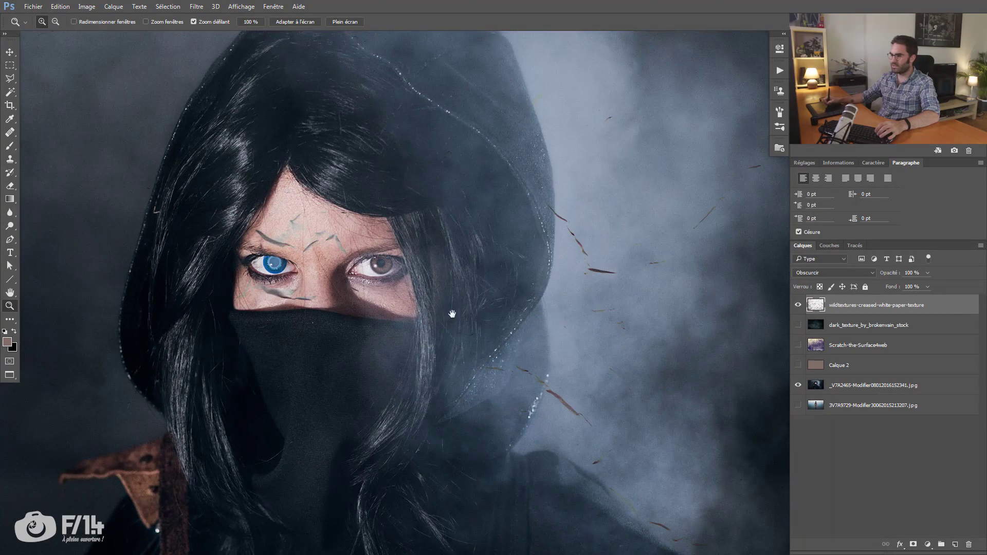
pyautogui.moveTo(452, 315); pyautogui.dragTo(421, 275)
pyautogui.moveTo(539, 282); pyautogui.dragTo(420, 285)
# Try the blend modes Produit, Densité couleur +, Densité linéaire + and Couleur plus foncée in turn on the creased paper layer
pyautogui.click(852, 274)
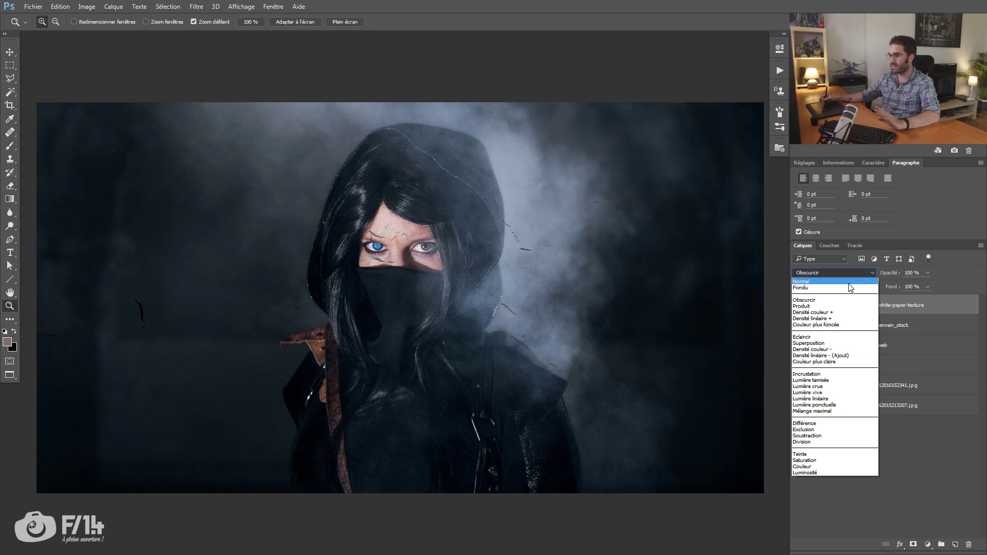
pyautogui.click(842, 306)
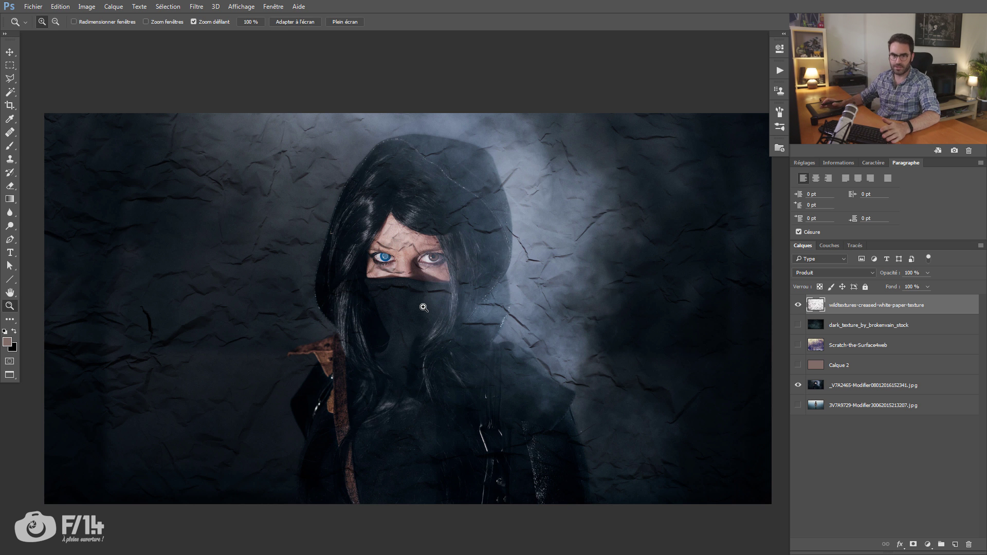
pyautogui.click(823, 272)
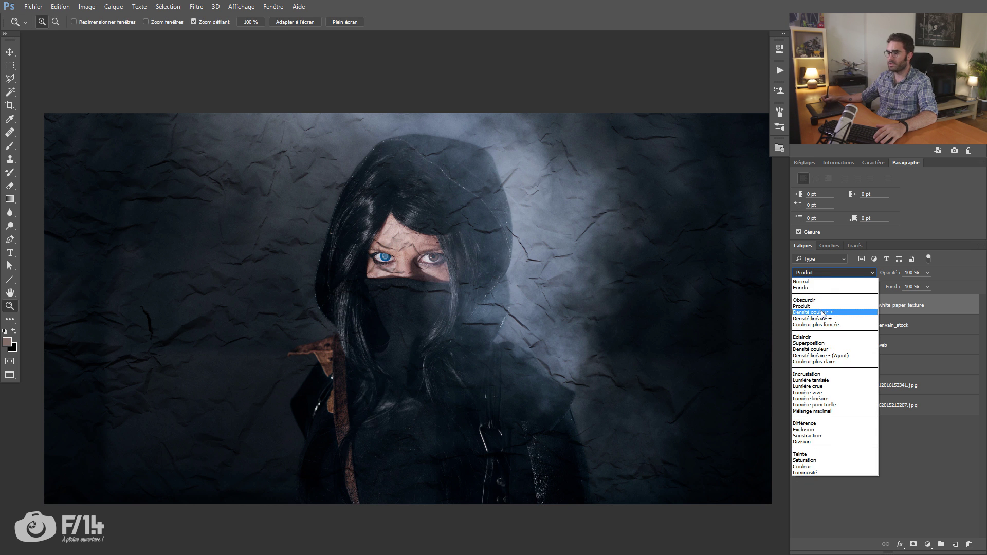
pyautogui.click(823, 313)
pyautogui.click(829, 273)
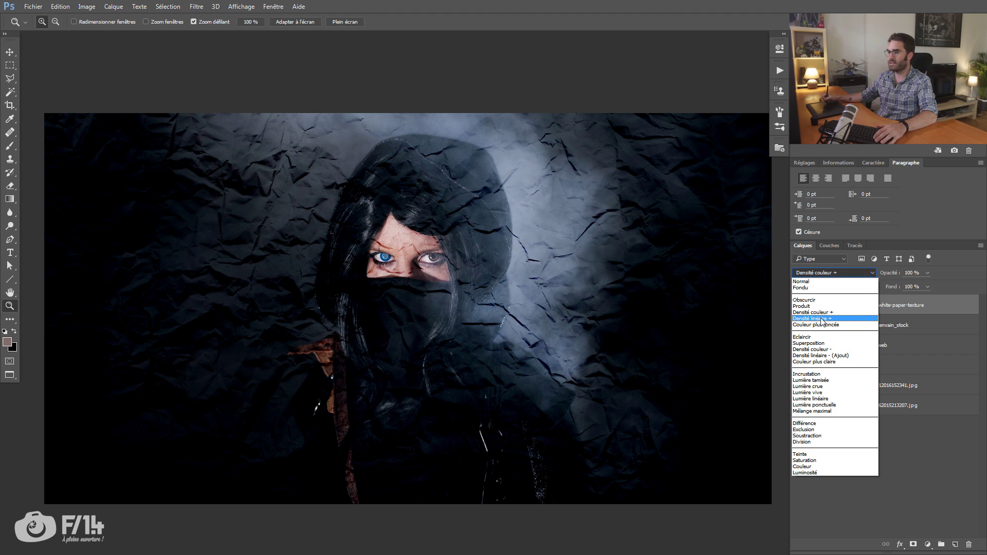
pyautogui.click(823, 319)
pyautogui.click(829, 273)
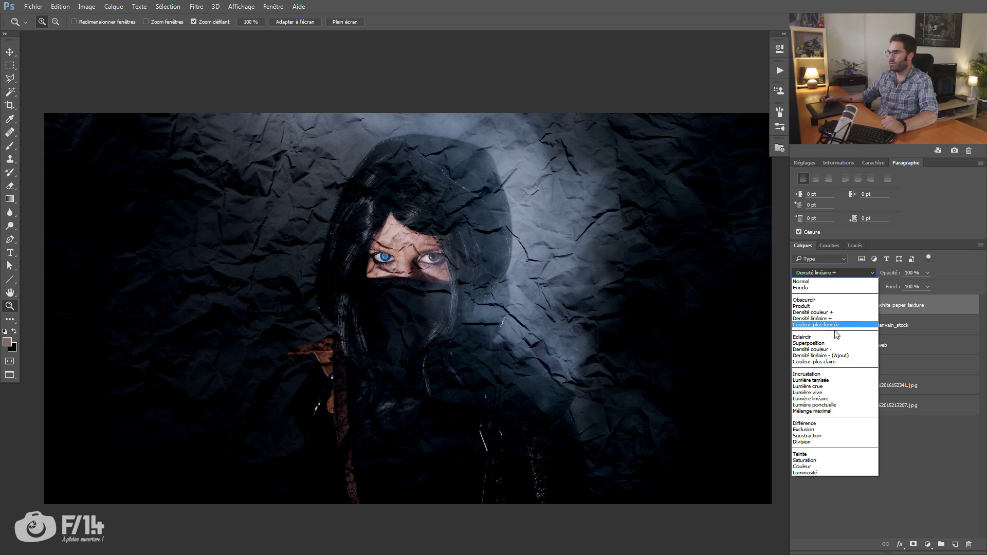
pyautogui.click(833, 324)
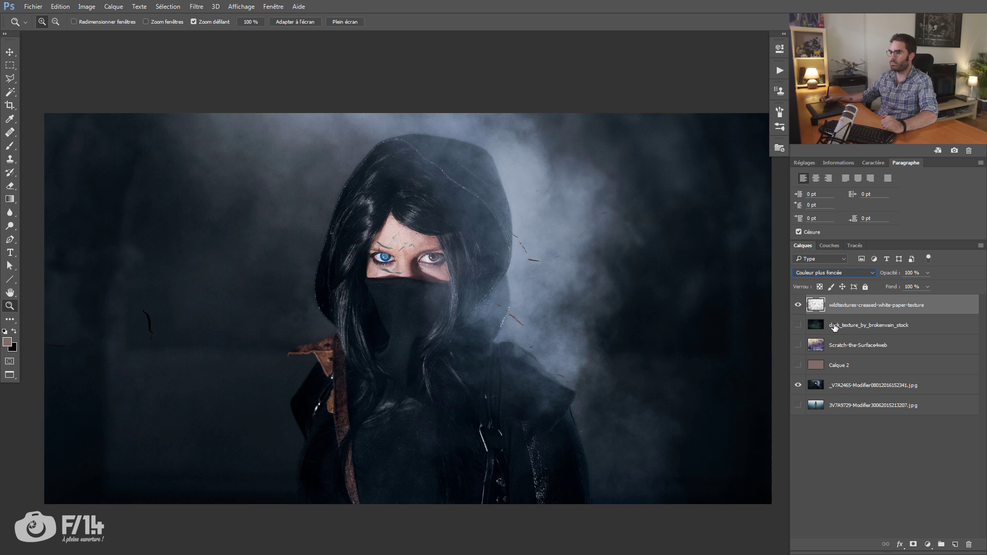
pyautogui.click(852, 274)
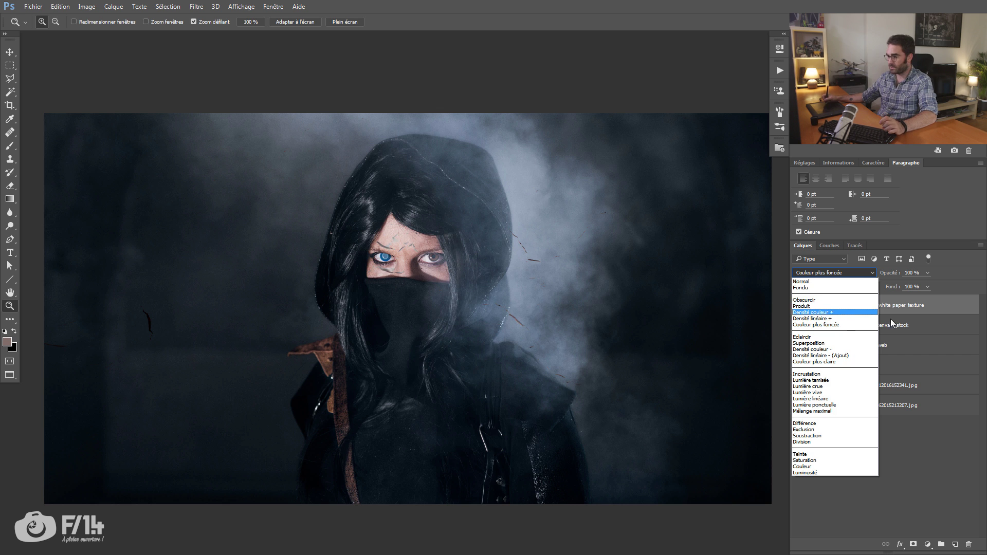
pyautogui.click(907, 304)
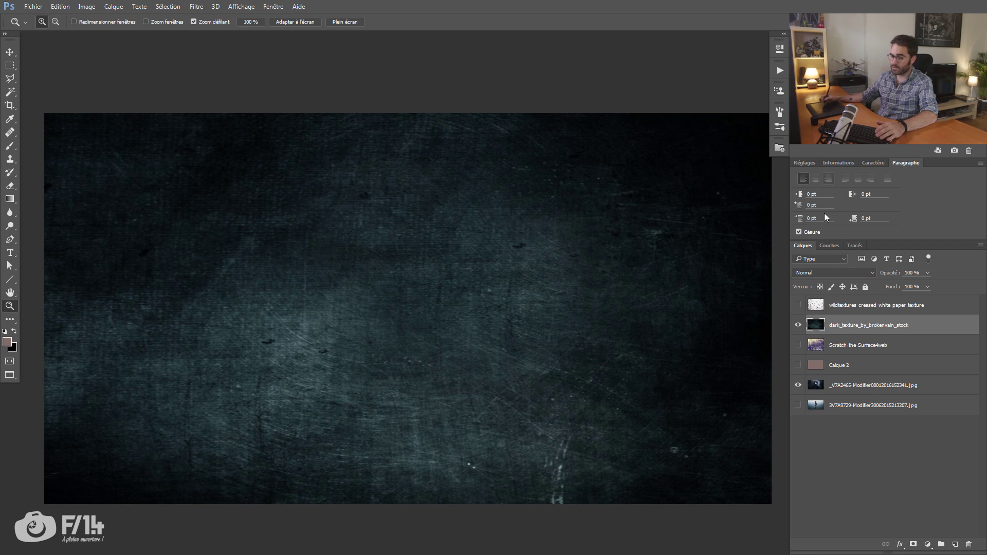
# Blend the dark texture layer with Éclaircir, then Superposition, and compare the portrait with that layer hidden and shown
pyautogui.click(828, 276)
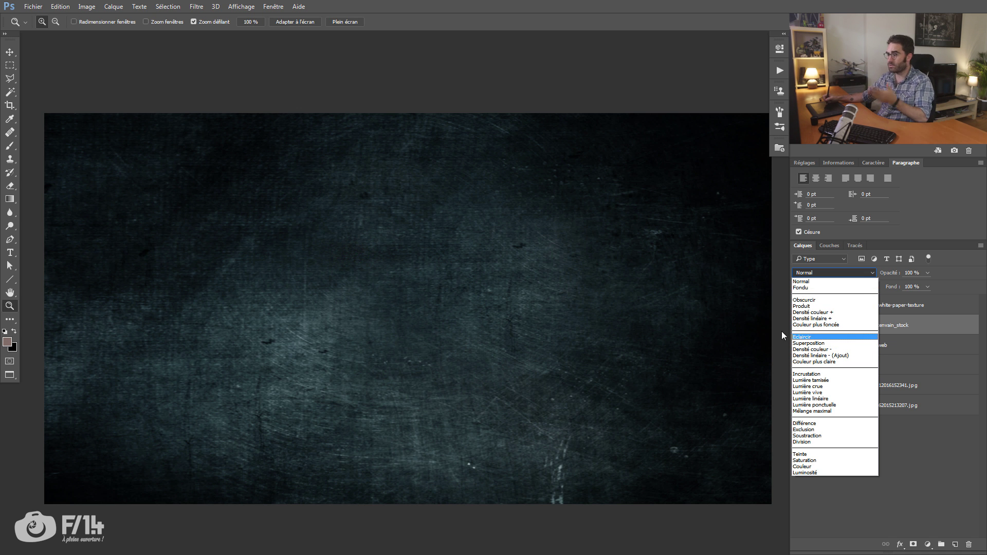
pyautogui.click(811, 337)
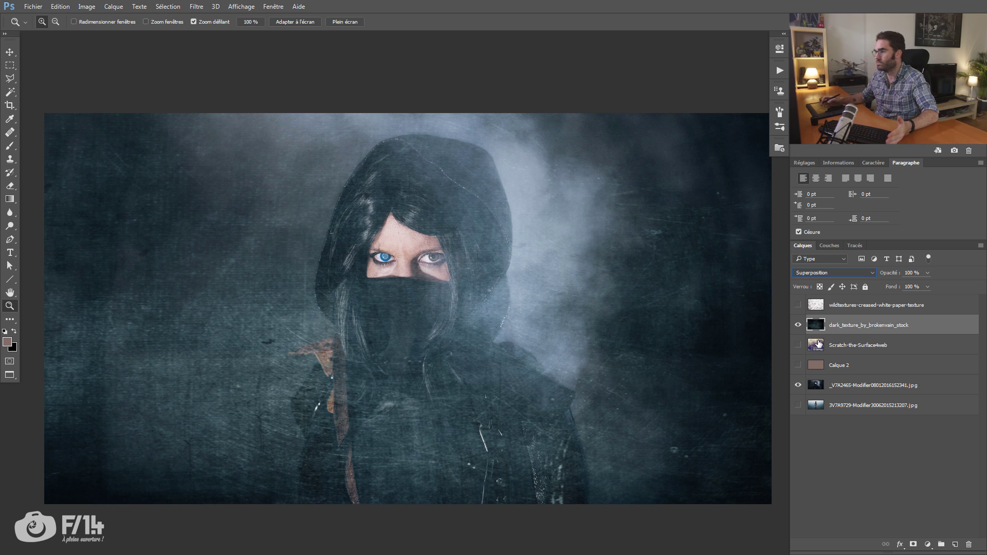
pyautogui.click(798, 325)
pyautogui.click(799, 326)
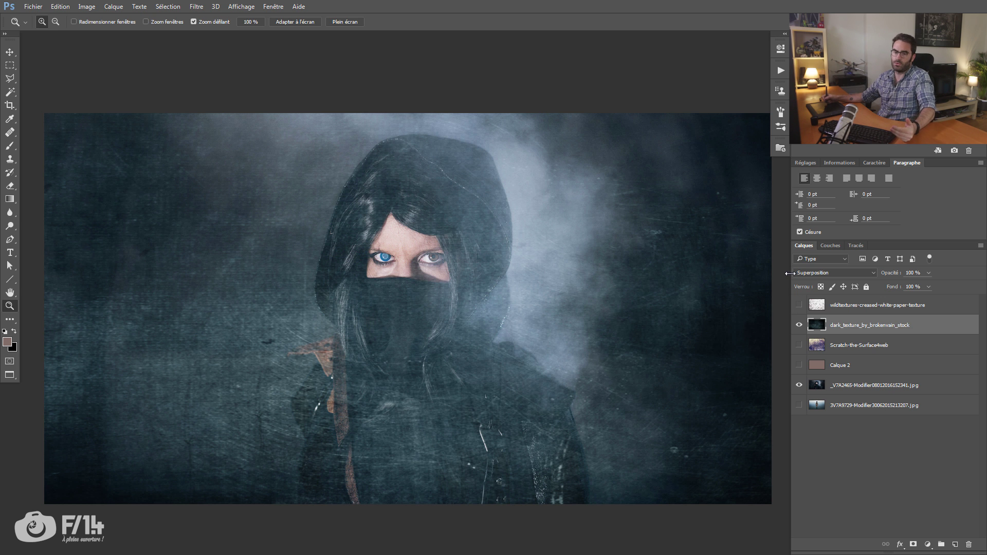
# Show the creased paper texture instead of the dark texture and set its blend mode to Superposition
pyautogui.click(799, 324)
pyautogui.click(799, 305)
pyautogui.click(817, 305)
pyautogui.click(833, 273)
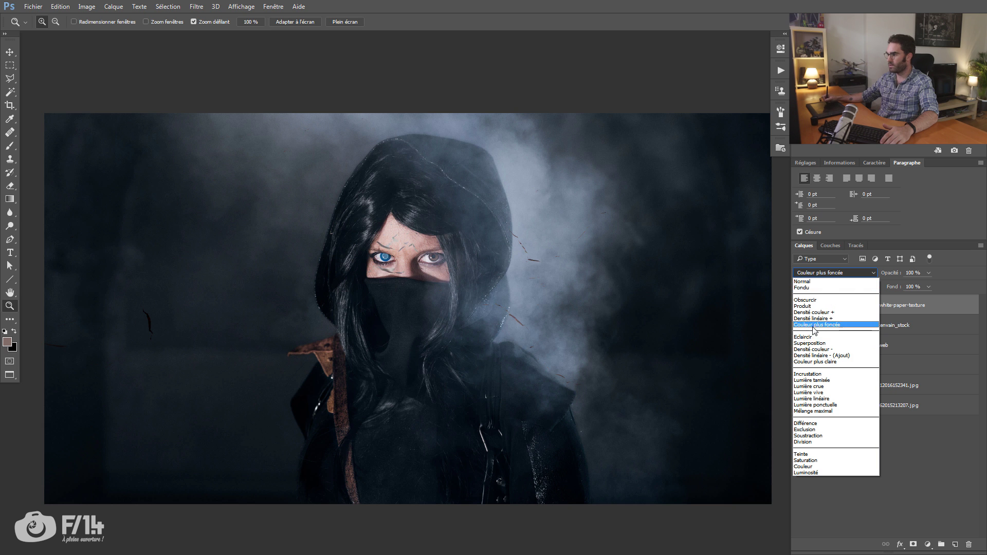
pyautogui.click(817, 345)
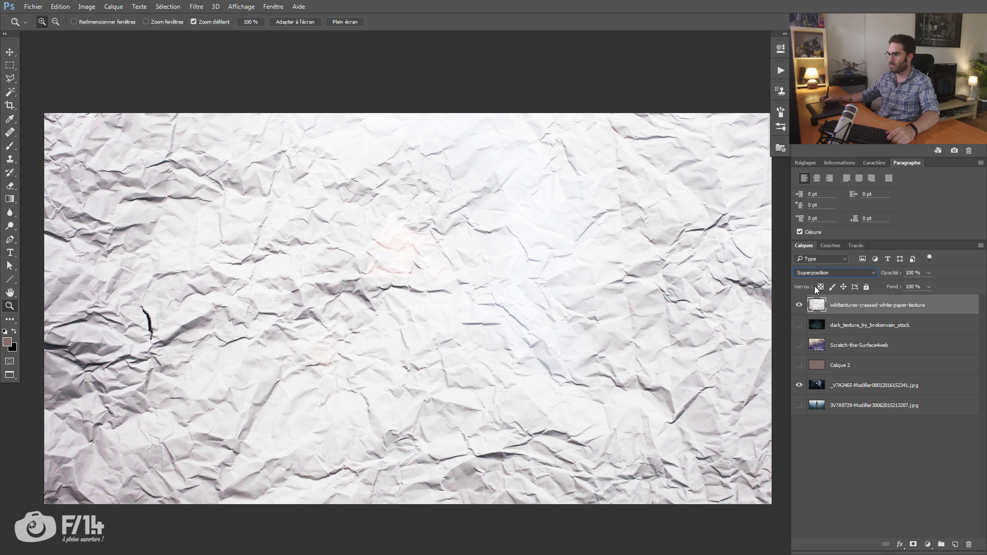
# Hide the creased paper texture, then show and select the dark texture layer at 100 % opacity
pyautogui.click(799, 305)
pyautogui.click(799, 325)
pyautogui.click(868, 325)
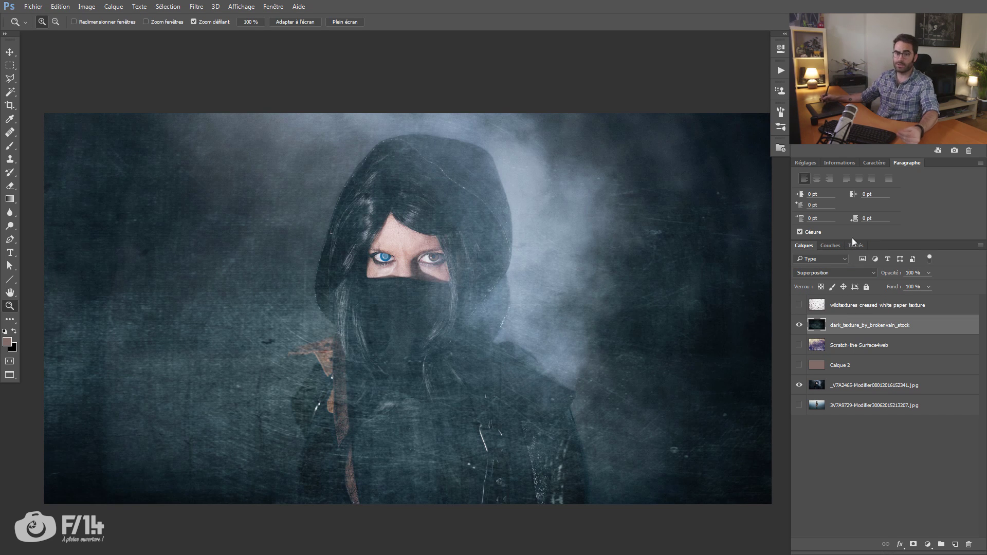
pyautogui.moveTo(891, 277); pyautogui.dragTo(951, 279)
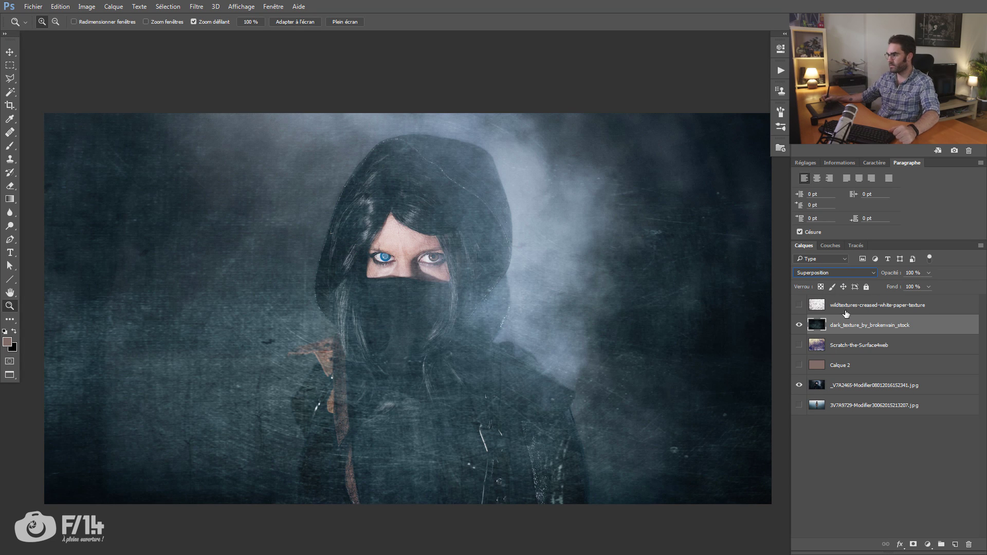
# Try Couleur plus claire on the dark texture layer, then return its blend mode to Superposition
pyautogui.click(847, 274)
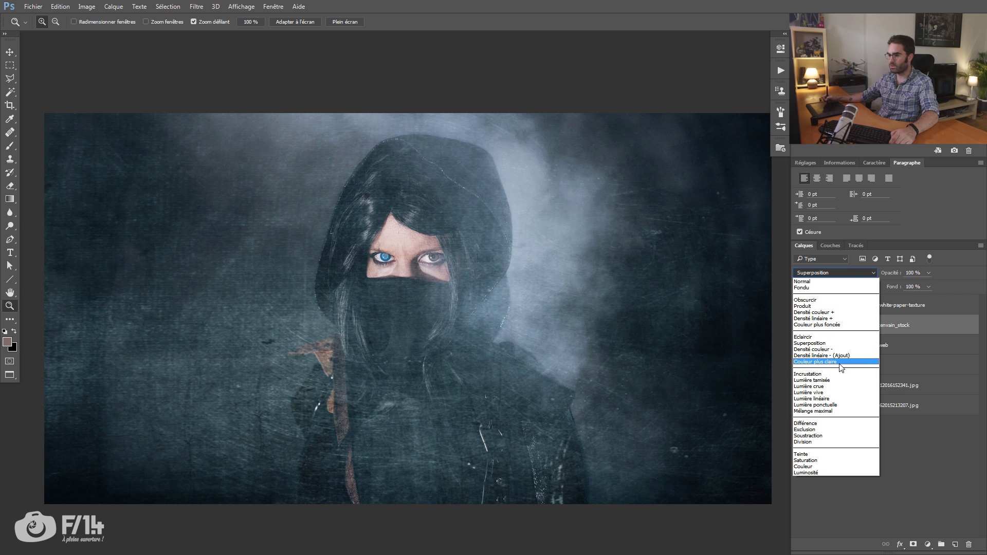
pyautogui.click(841, 363)
pyautogui.click(852, 278)
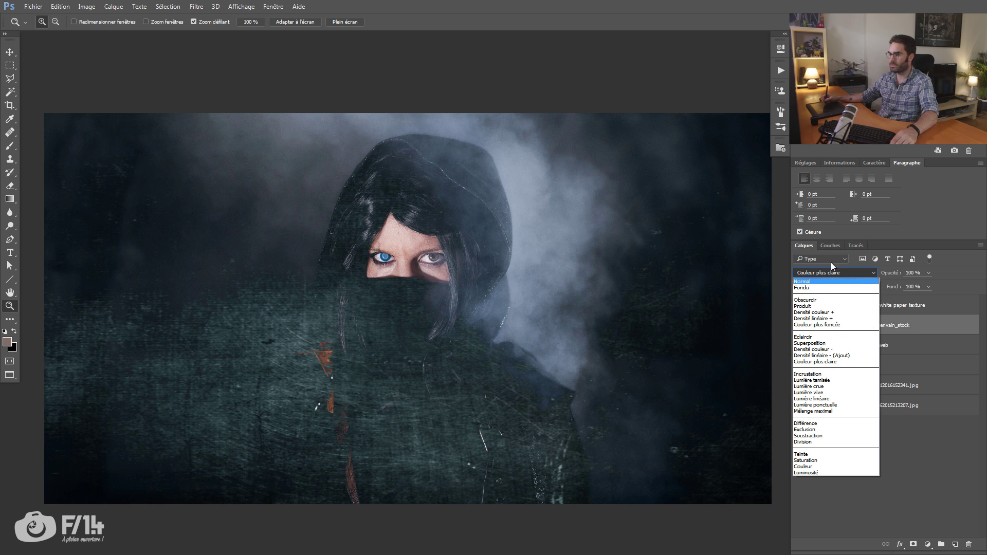
pyautogui.click(810, 343)
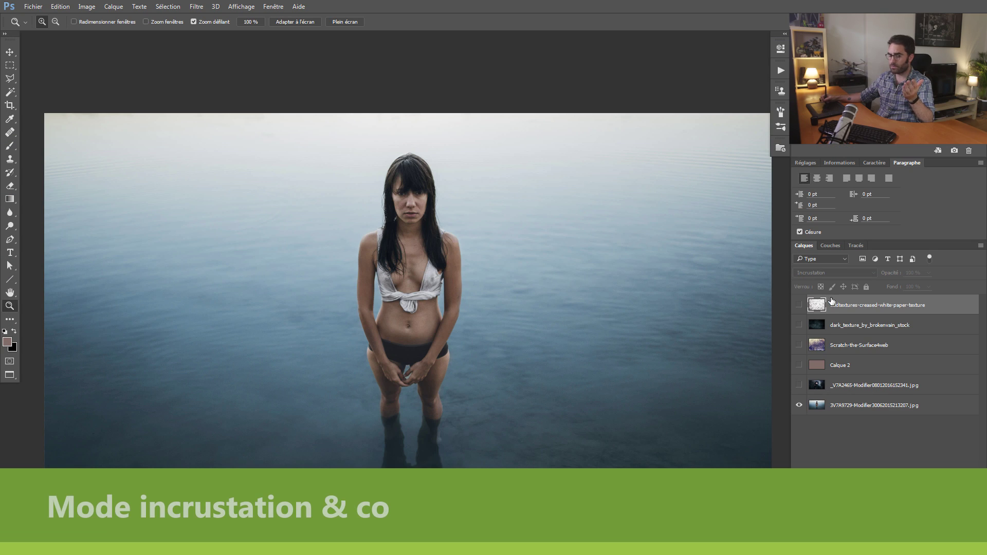
# Show the creased paper texture over the photo of the woman in water, using the Incrustation blend mode
pyautogui.click(798, 305)
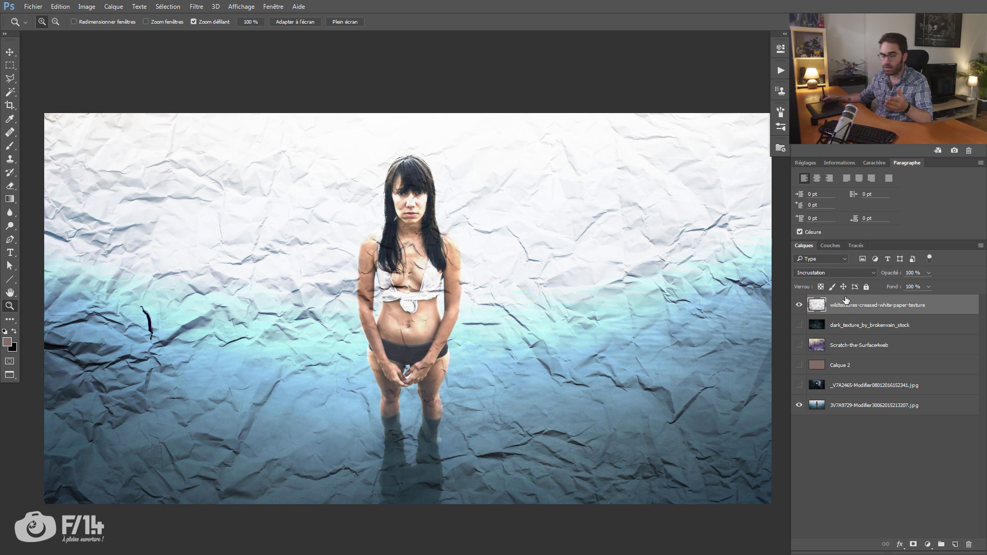
pyautogui.click(838, 273)
pyautogui.click(838, 272)
pyautogui.click(839, 272)
pyautogui.click(815, 373)
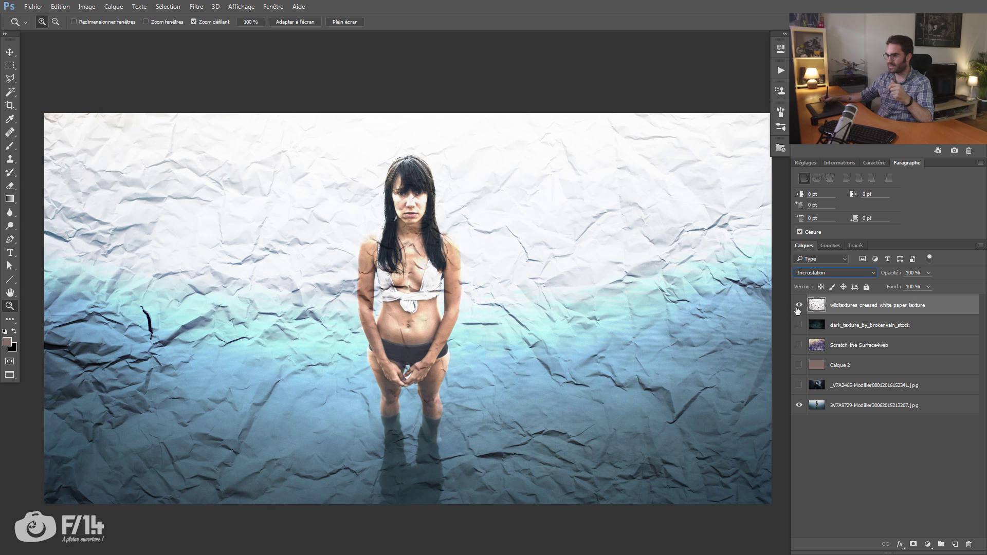
# Show the hooded portrait layer, compare it with and without the creased paper texture, and select the paper layer
pyautogui.click(823, 385)
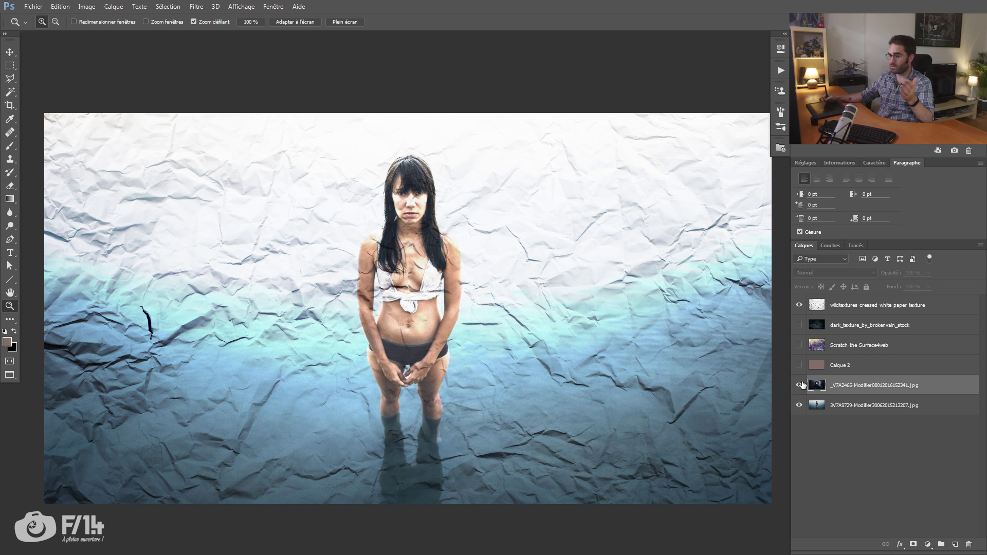
pyautogui.click(802, 385)
pyautogui.click(799, 305)
pyautogui.click(799, 305)
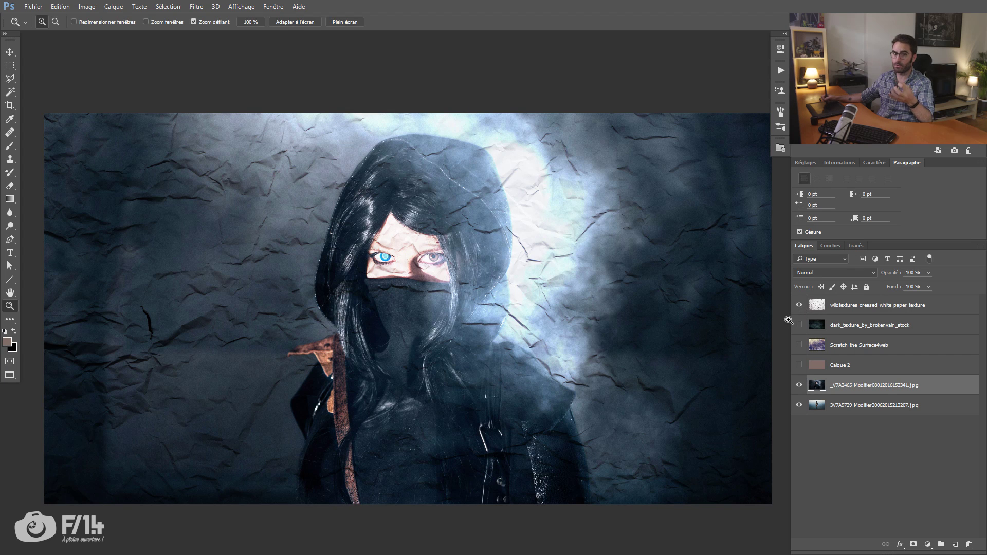
pyautogui.click(817, 308)
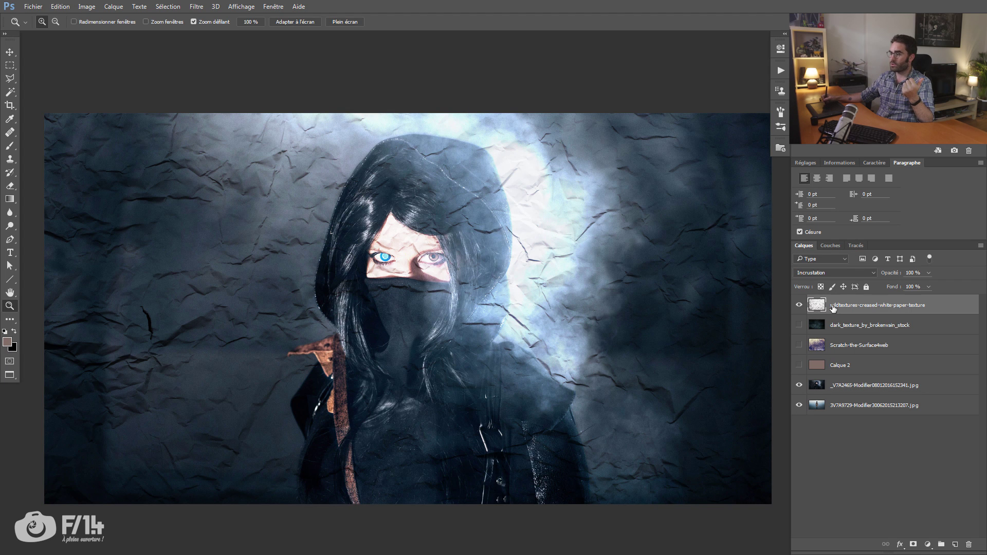
# Hide the hooded portrait layer and set the creased paper texture's blend mode to Lumière tamisée over the woman in water
pyautogui.click(799, 305)
pyautogui.click(799, 305)
pyautogui.click(799, 385)
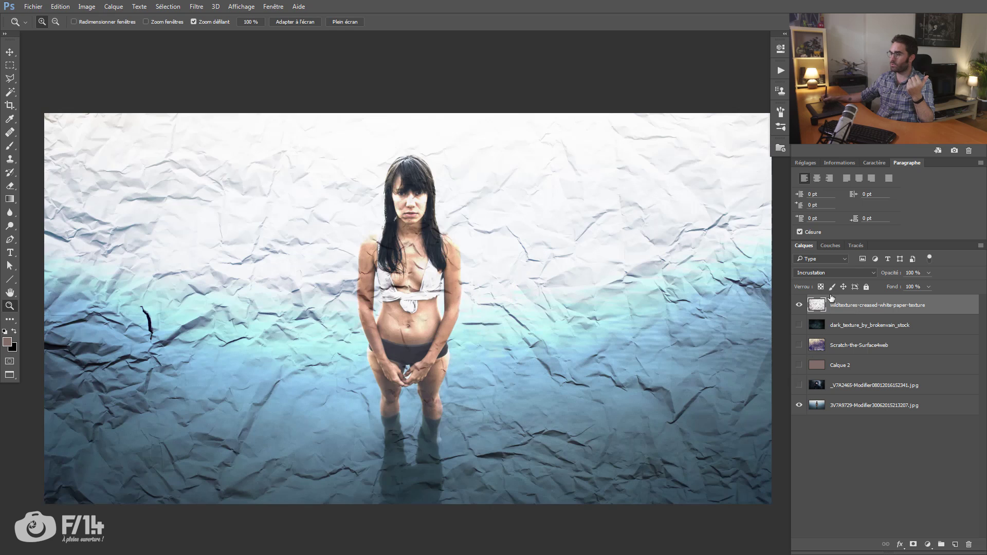
pyautogui.click(834, 273)
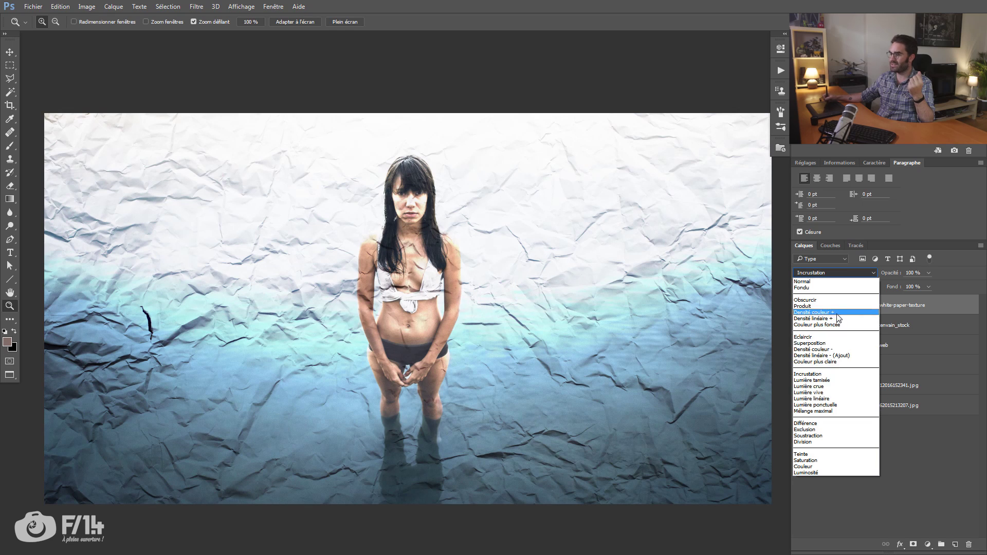
pyautogui.click(829, 380)
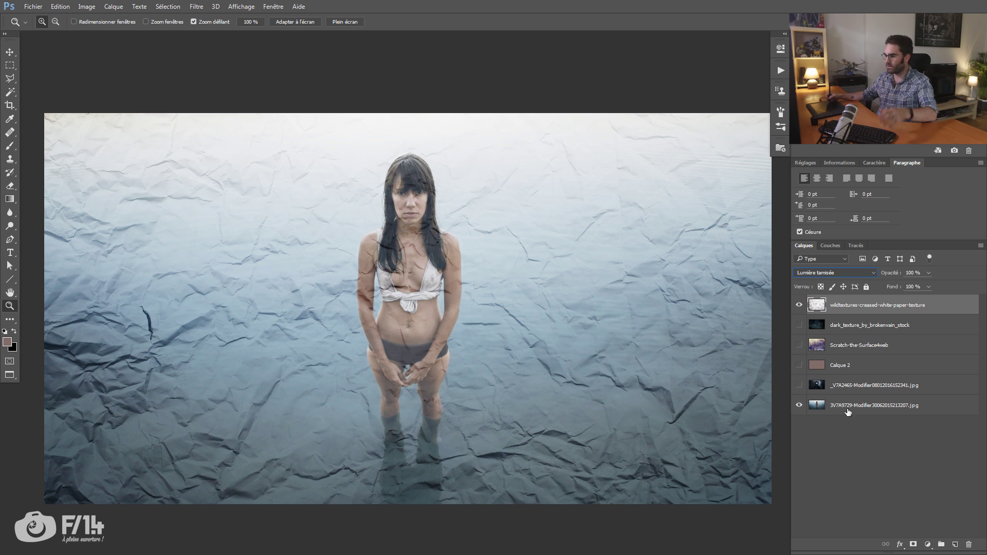
# Create a layer named Calque 3 in Lumière tamisée mode, filled with the mode's neutral colour (50% gris)
pyautogui.keyDown('alt'); pyautogui.click(955, 544); pyautogui.keyUp('alt')
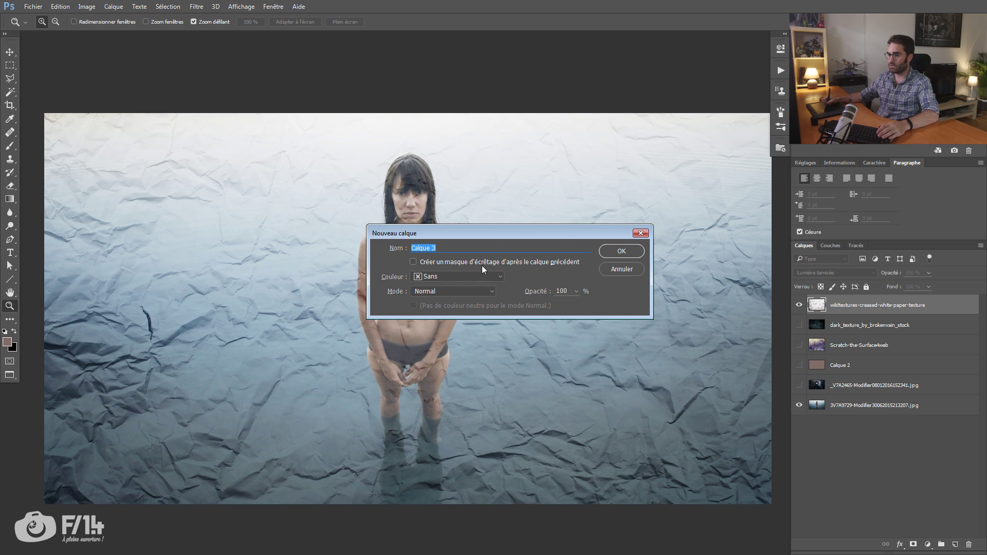
pyautogui.click(452, 291)
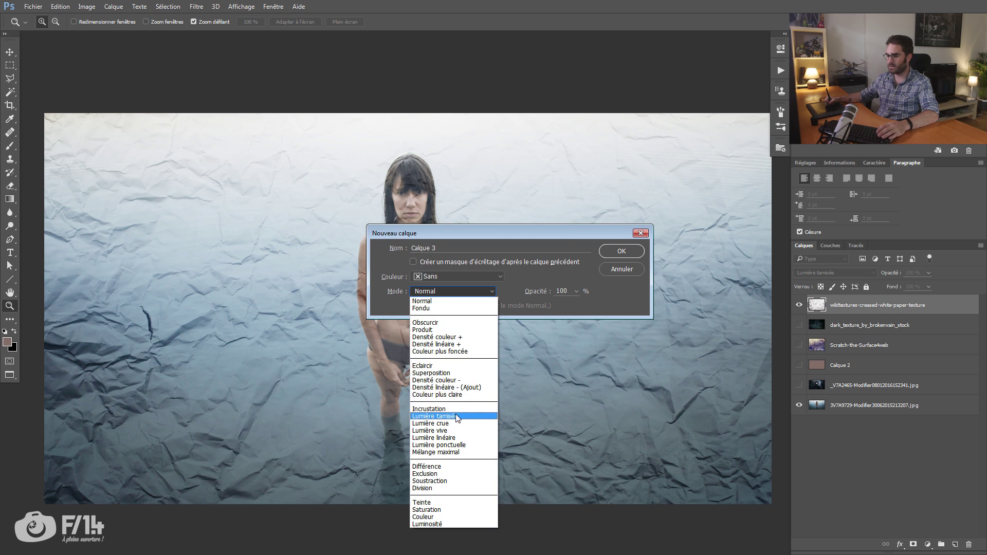
pyautogui.click(457, 417)
pyautogui.click(486, 308)
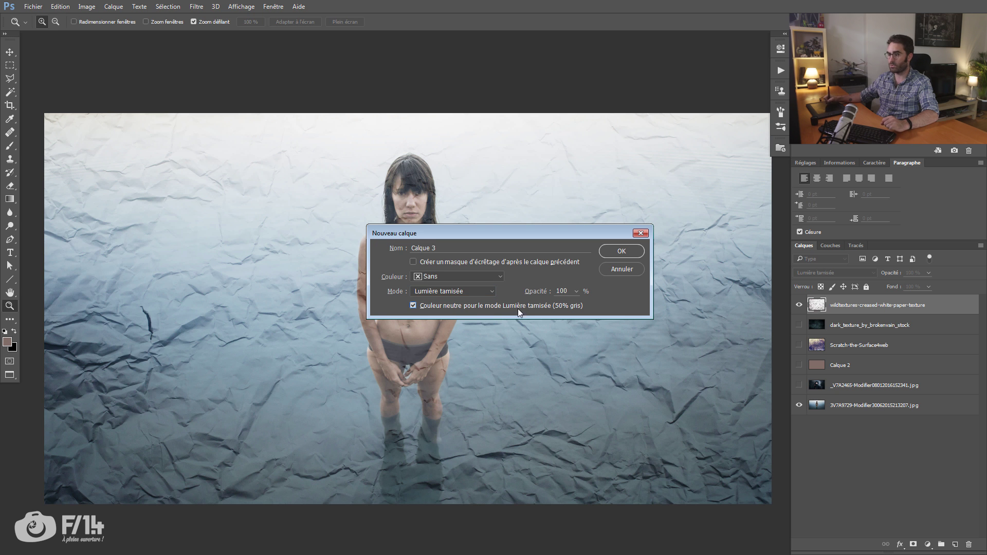
pyautogui.click(621, 252)
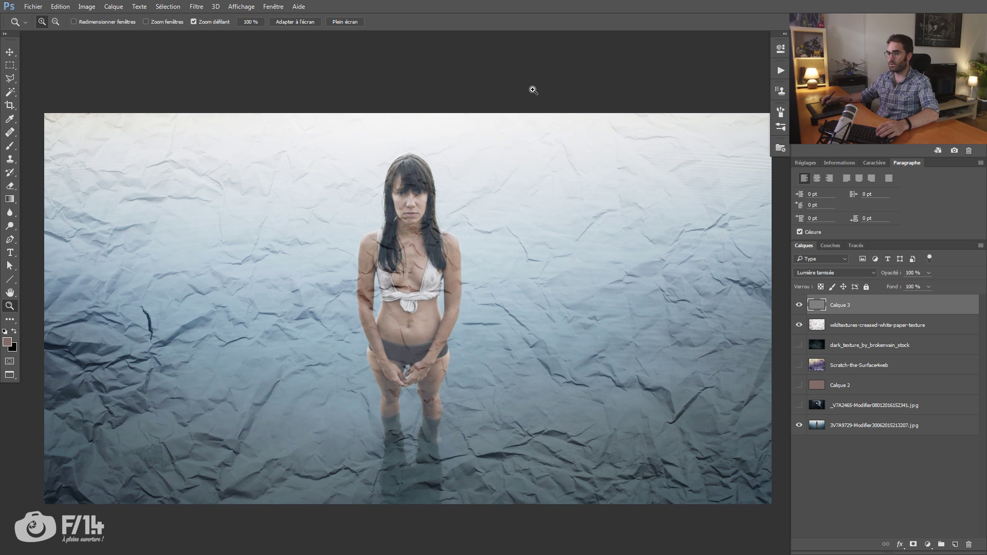
# Hide the creased paper texture and brush a black stroke and a white stroke on Calque 3, on either side of the woman
pyautogui.click(799, 325)
pyautogui.press('b')
pyautogui.press('d')
pyautogui.moveTo(214, 302)
pyautogui.mouseDown()
pyautogui.moveTo(271, 188)
pyautogui.moveTo(273, 314)
pyautogui.mouseUp()
pyautogui.press('x')
pyautogui.moveTo(623, 293)
pyautogui.mouseDown()
pyautogui.moveTo(593, 381)
pyautogui.moveTo(621, 359)
pyautogui.mouseUp()
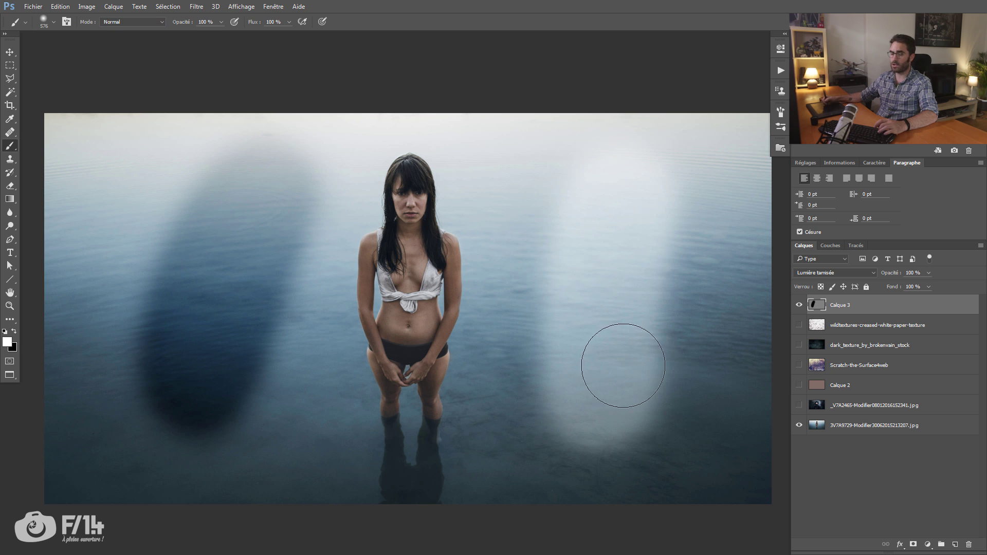
# Delete Calque 3, then view the creased paper texture on its own and restore it over the photo of the woman
pyautogui.press('Delete')
pyautogui.click(799, 305)
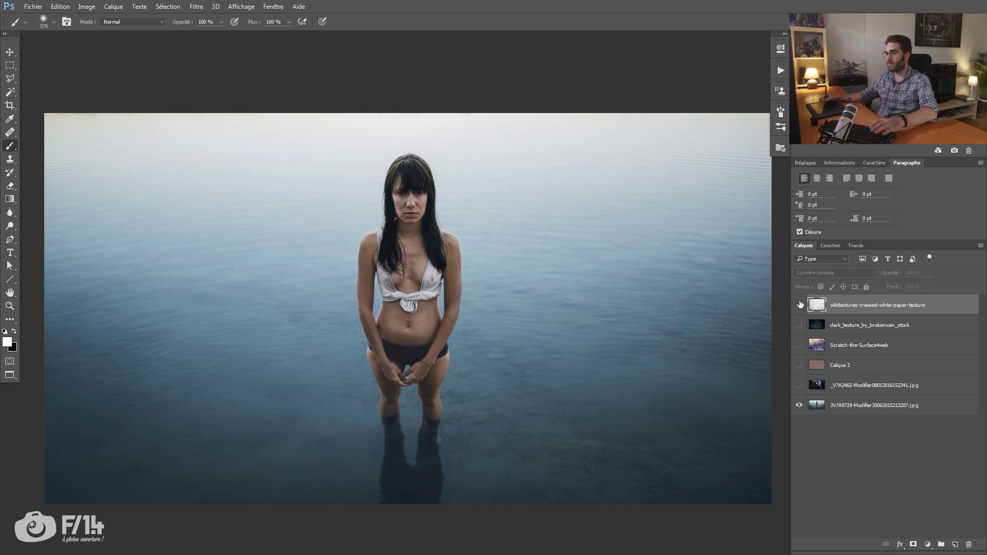
pyautogui.keyDown('alt'); pyautogui.click(799, 305); pyautogui.keyUp('alt')
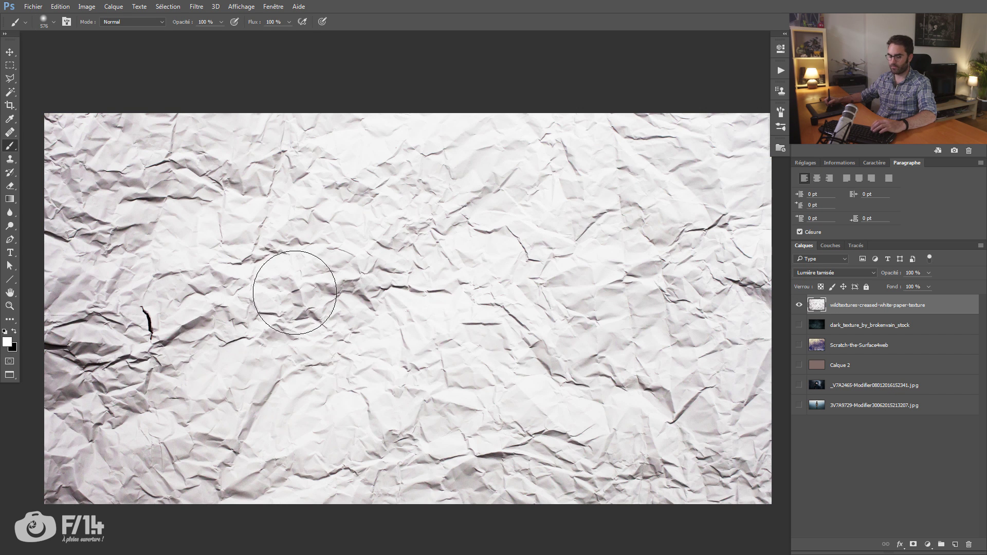
pyautogui.press('v')
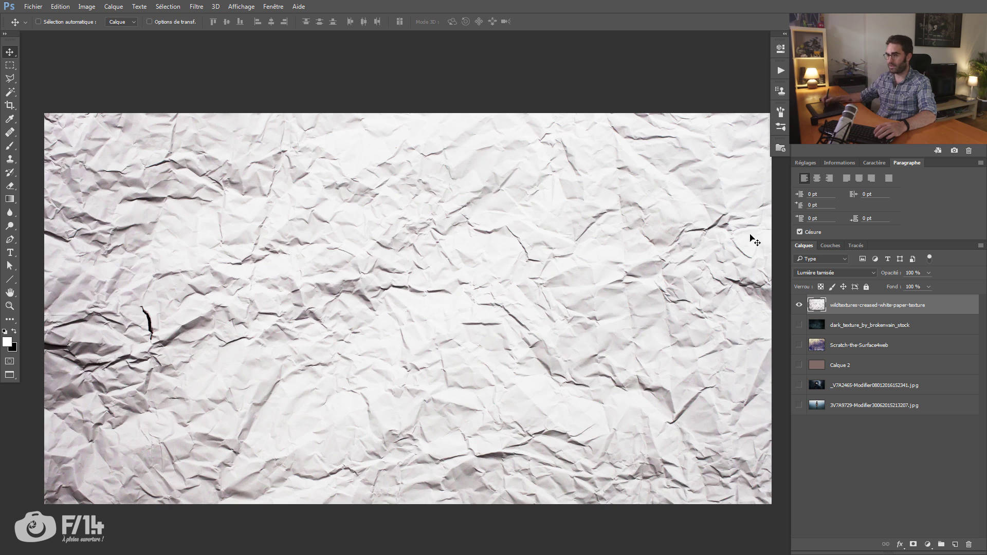
pyautogui.keyDown('alt'); pyautogui.click(799, 305); pyautogui.keyUp('alt')
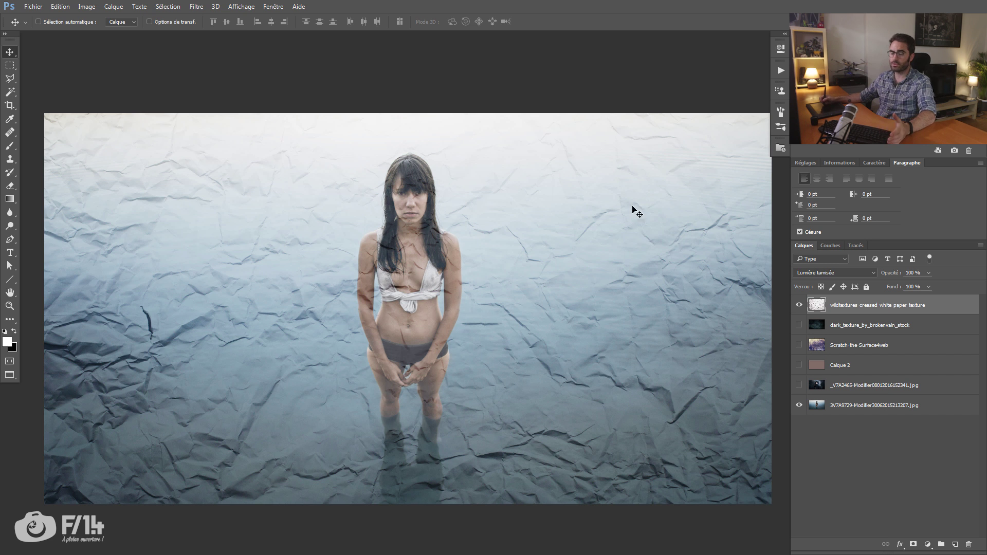
# Cycle the creased paper layer's blend mode from Lumière crue through Lumière vive and Lumière linéaire to Lumière ponctuelle
pyautogui.click(833, 272)
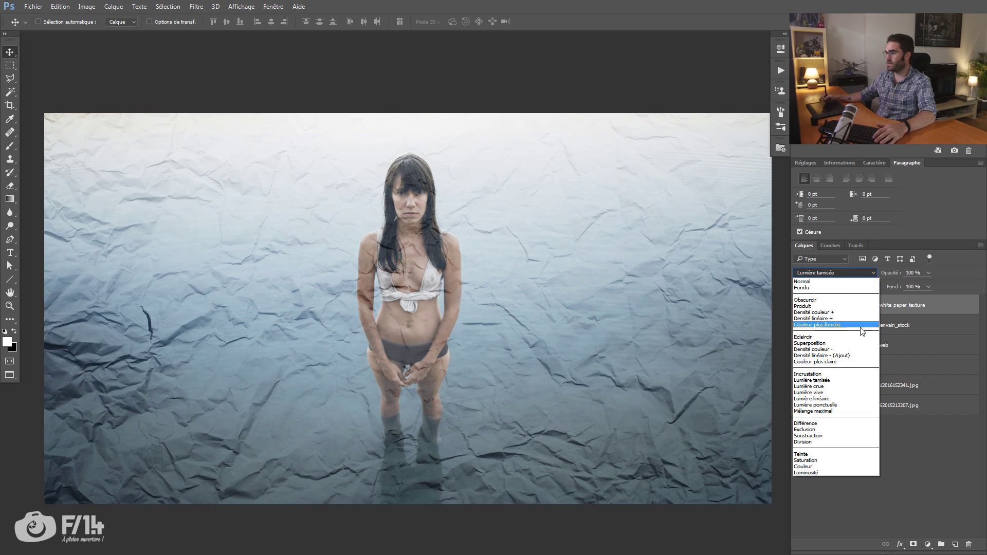
pyautogui.click(825, 387)
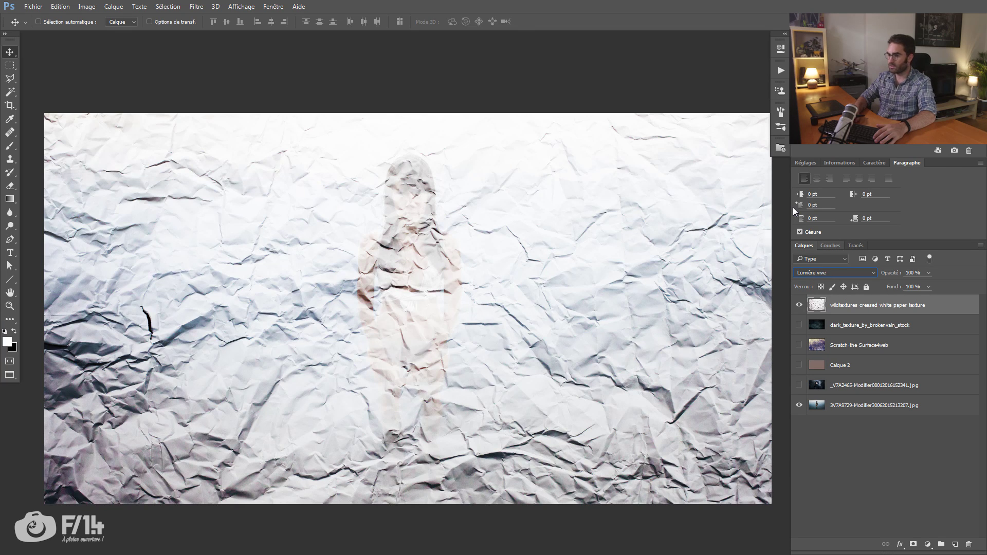
pyautogui.press('Down')
pyautogui.press('Down')
pyautogui.press('Down')
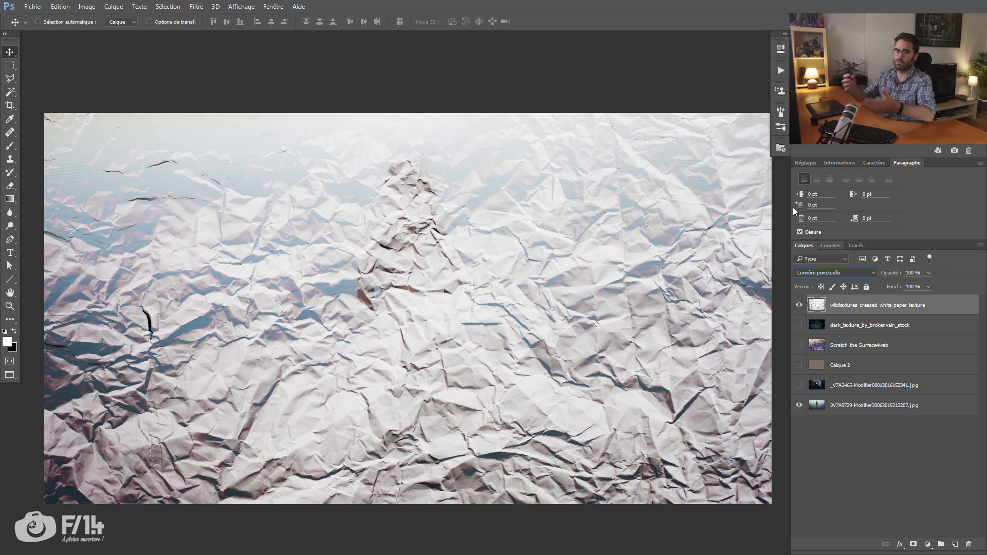
# Compare the hooded portrait with and without the creased paper in Normal mode, then set the paper layer's blend mode to Différence
pyautogui.click(827, 272)
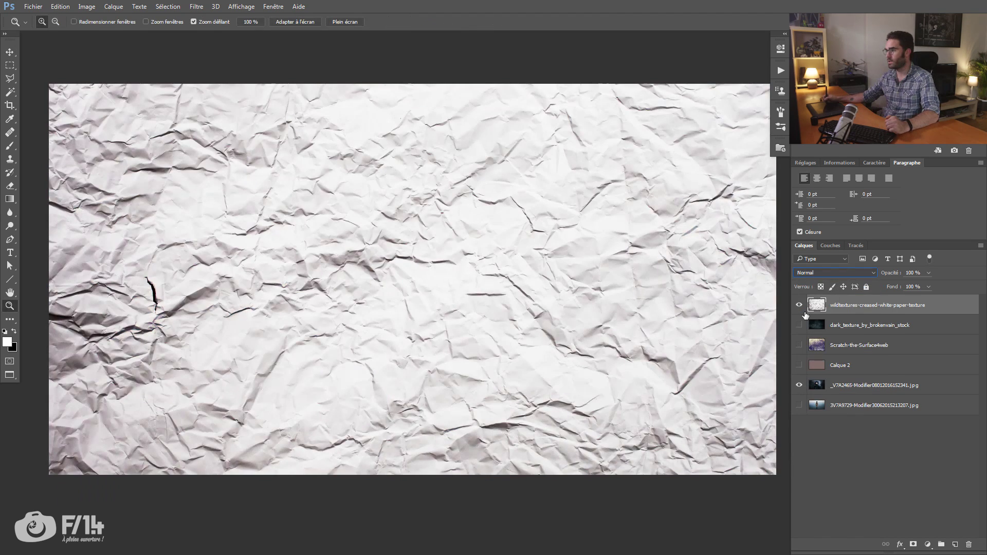
pyautogui.click(799, 305)
pyautogui.click(799, 305)
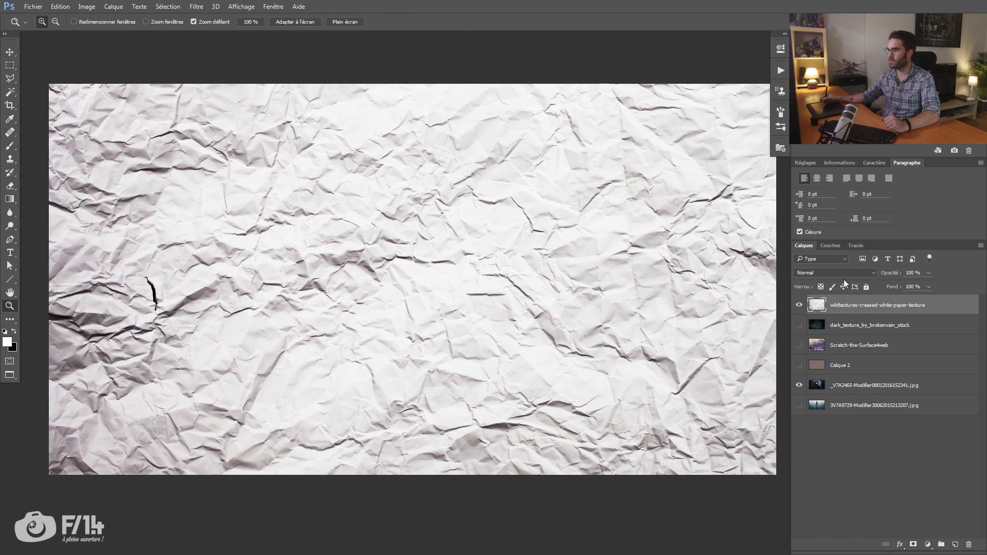
pyautogui.click(836, 272)
pyautogui.click(805, 424)
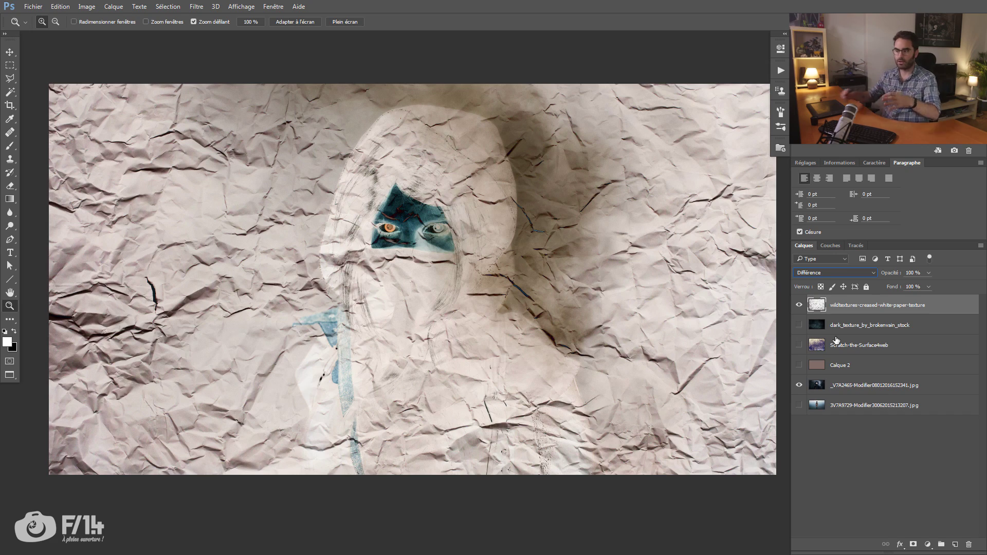
pyautogui.click(462, 233)
pyautogui.click(406, 227)
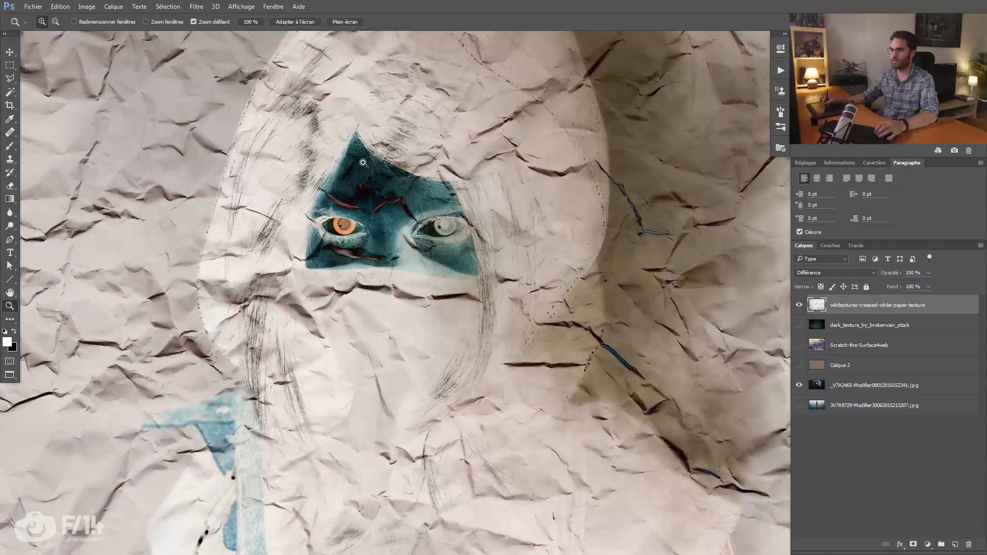
pyautogui.keyDown('alt'); pyautogui.click(375, 213); pyautogui.keyUp('alt')
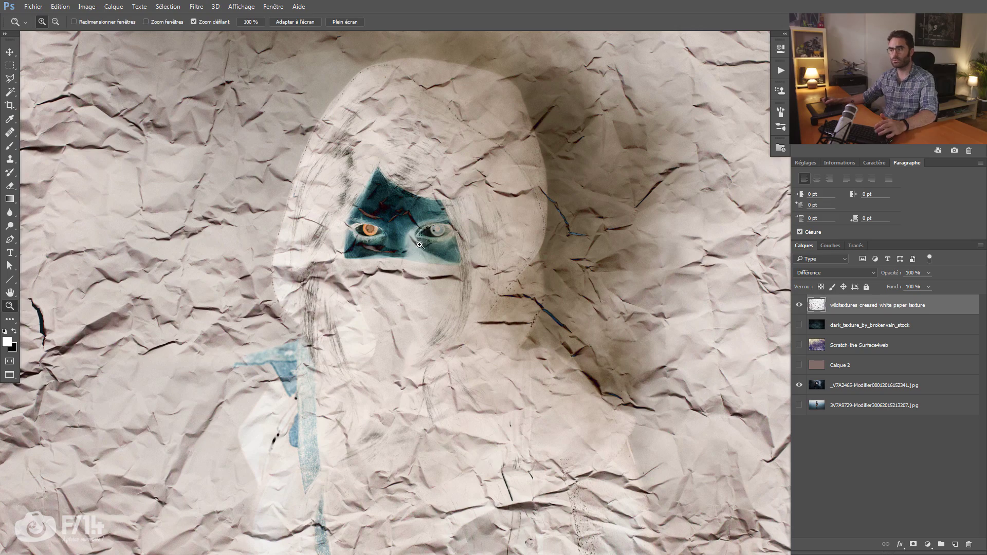
pyautogui.click(392, 194)
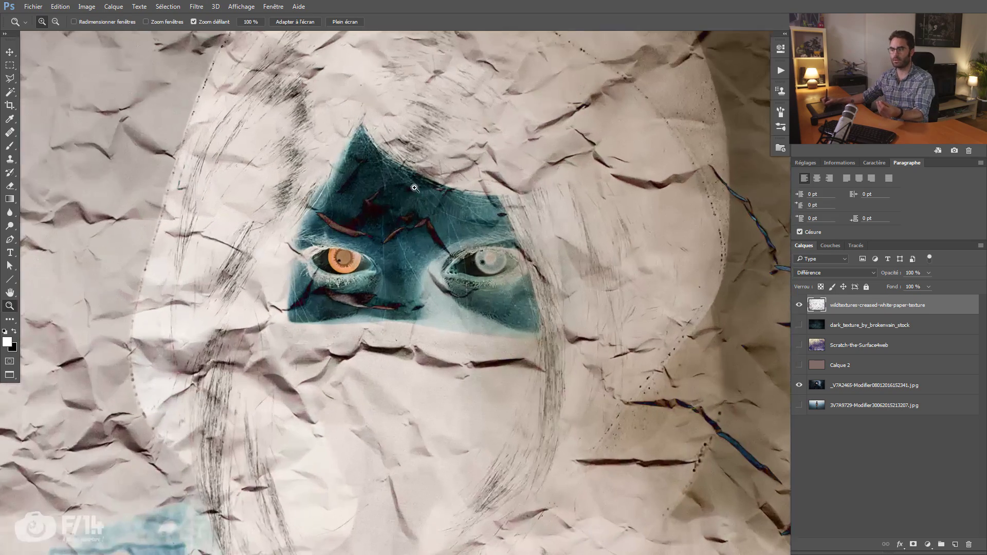
pyautogui.keyDown('alt'); pyautogui.click(392, 193); pyautogui.keyUp('alt')
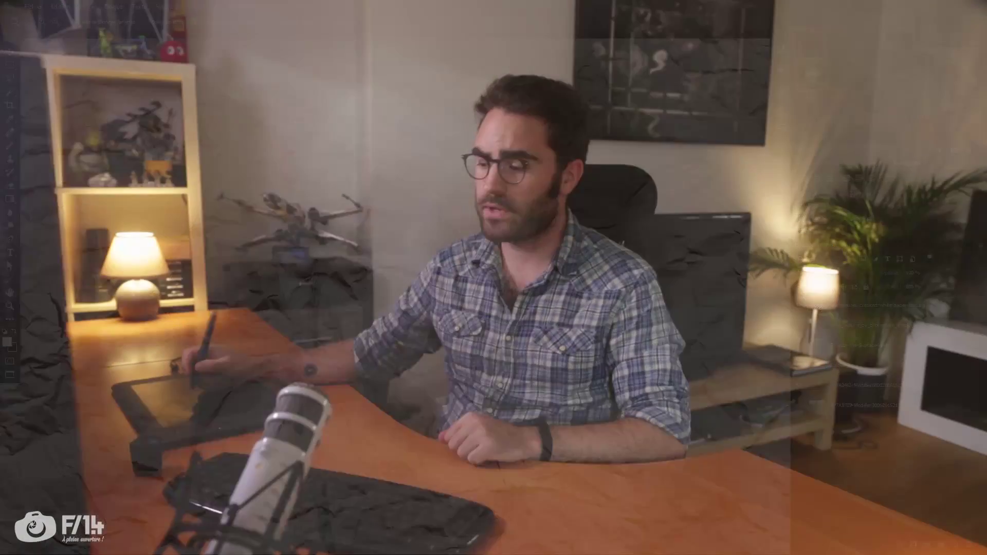
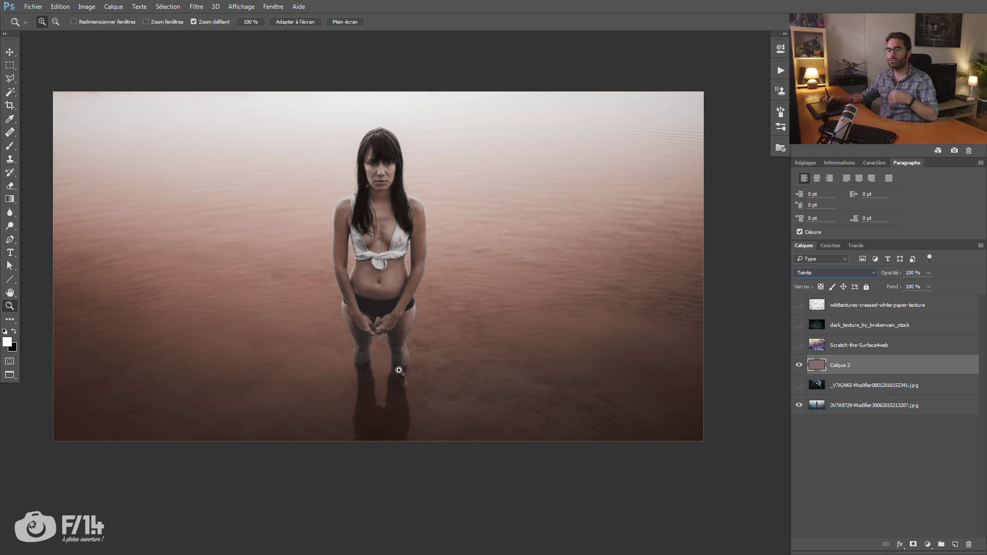
# Compare the woman's photo with and without Calque 2, then try Couleur on that layer and return its blend mode to Teinte
pyautogui.click(799, 366)
pyautogui.click(799, 366)
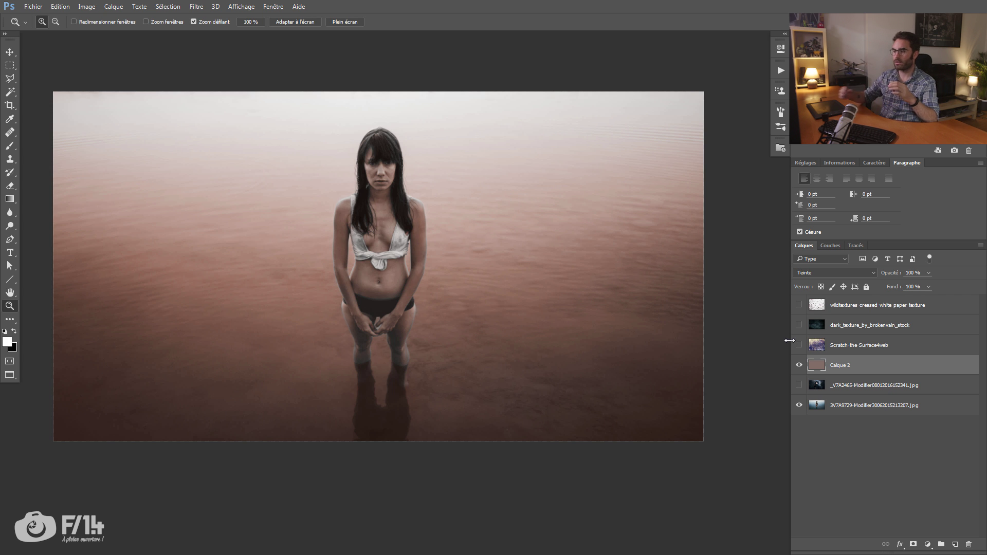
pyautogui.click(829, 274)
pyautogui.click(805, 465)
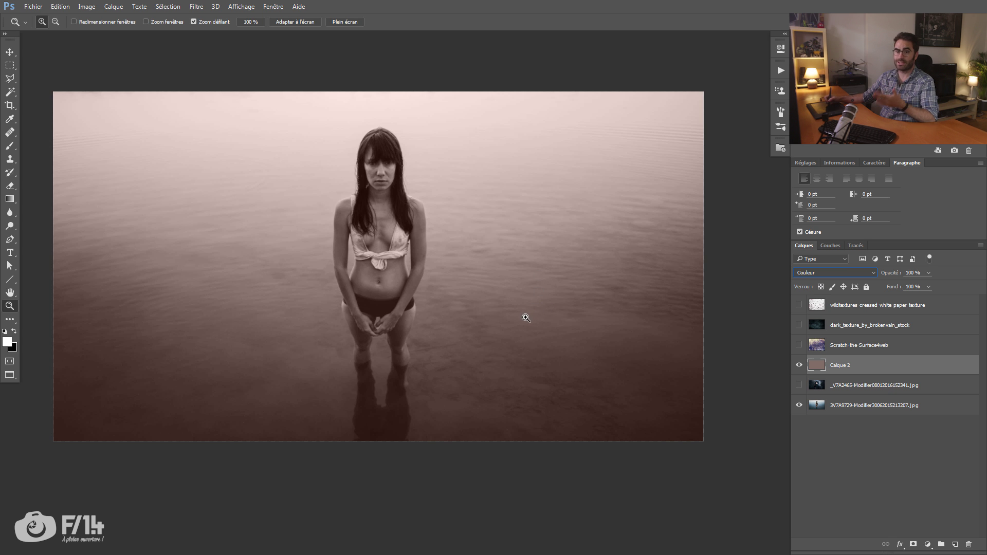
pyautogui.click(835, 273)
pyautogui.click(802, 455)
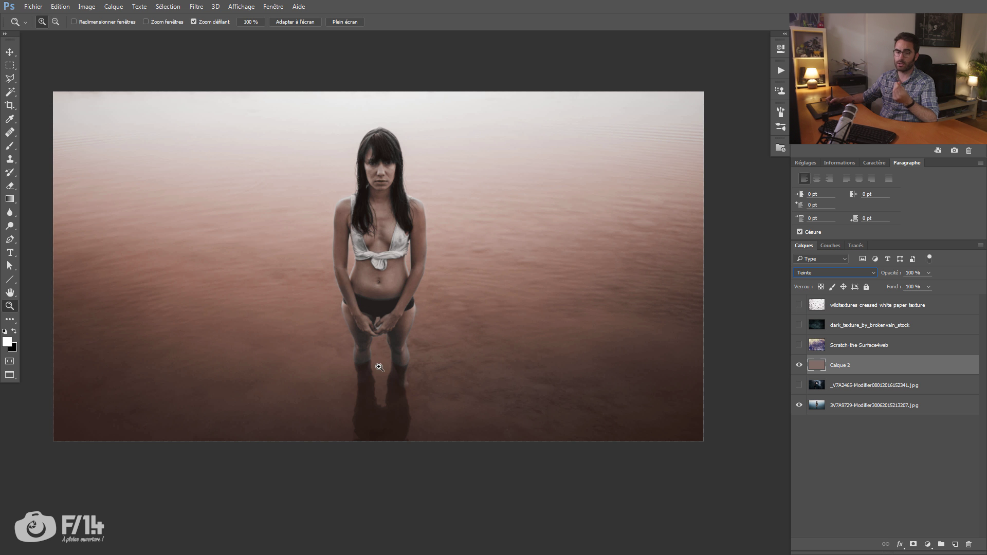
# Lower Calque 2's opacity to 20 % in Teinte mode and compare the photo with and without the layer
pyautogui.click(355, 286)
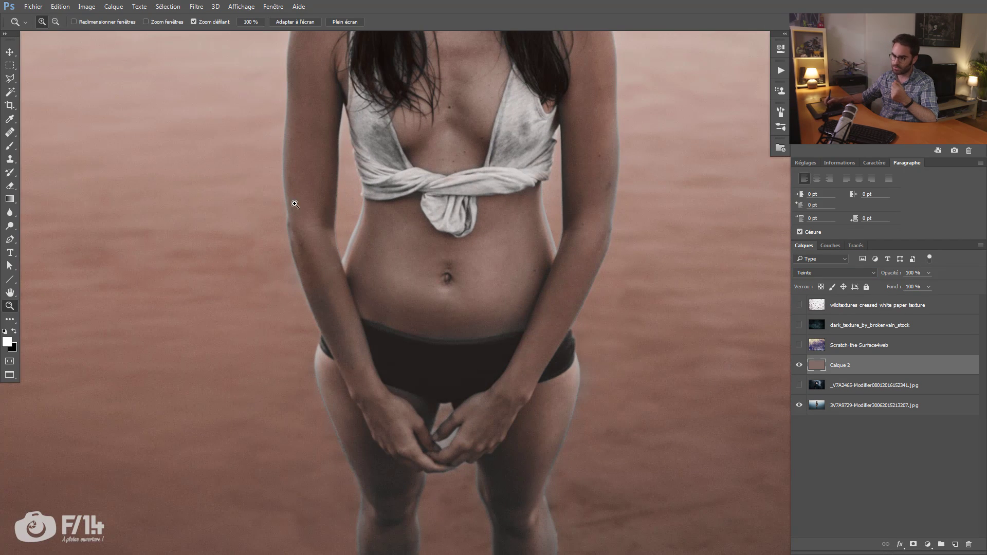
pyautogui.keyDown('alt'); pyautogui.click(484, 366); pyautogui.keyUp('alt')
pyautogui.keyDown('alt'); pyautogui.click(463, 363); pyautogui.keyUp('alt')
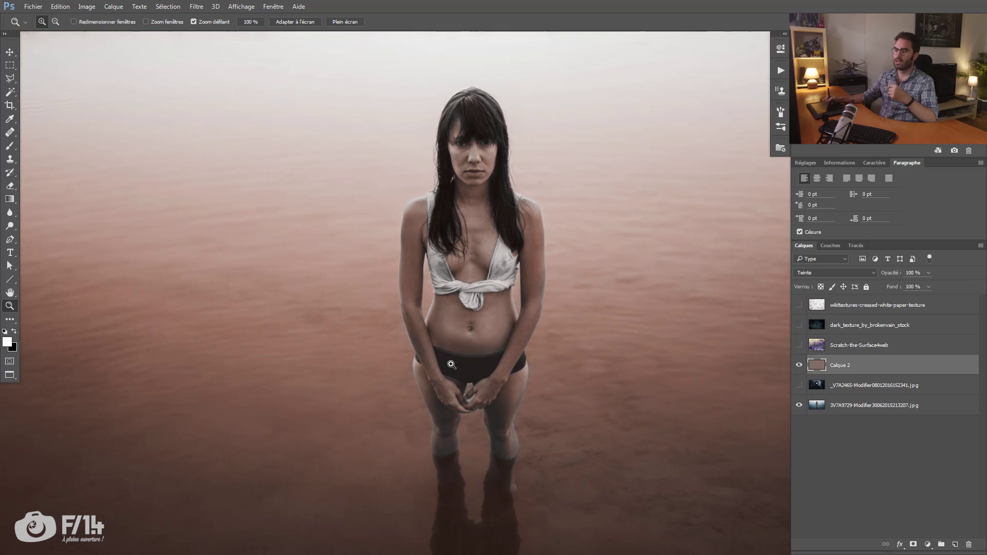
pyautogui.keyDown('alt'); pyautogui.click(417, 340); pyautogui.keyUp('alt')
pyautogui.moveTo(461, 352); pyautogui.dragTo(435, 341)
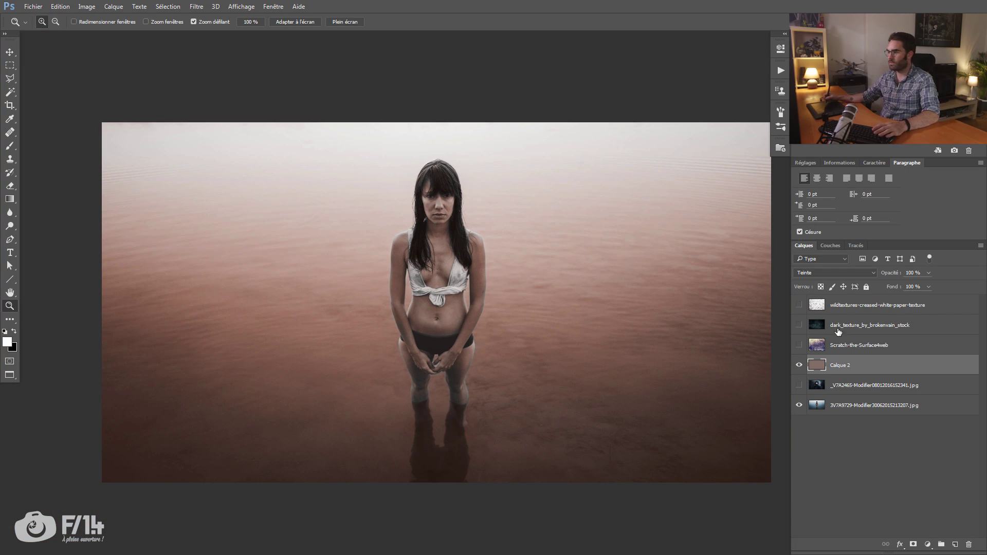
pyautogui.moveTo(892, 275); pyautogui.dragTo(872, 276)
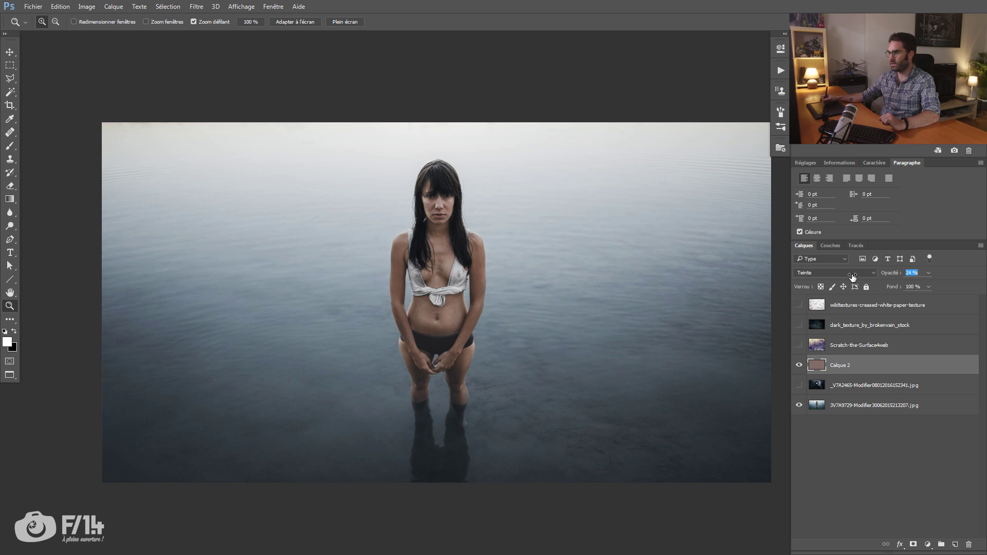
pyautogui.moveTo(852, 276); pyautogui.dragTo(850, 277)
pyautogui.click(799, 365)
pyautogui.click(800, 364)
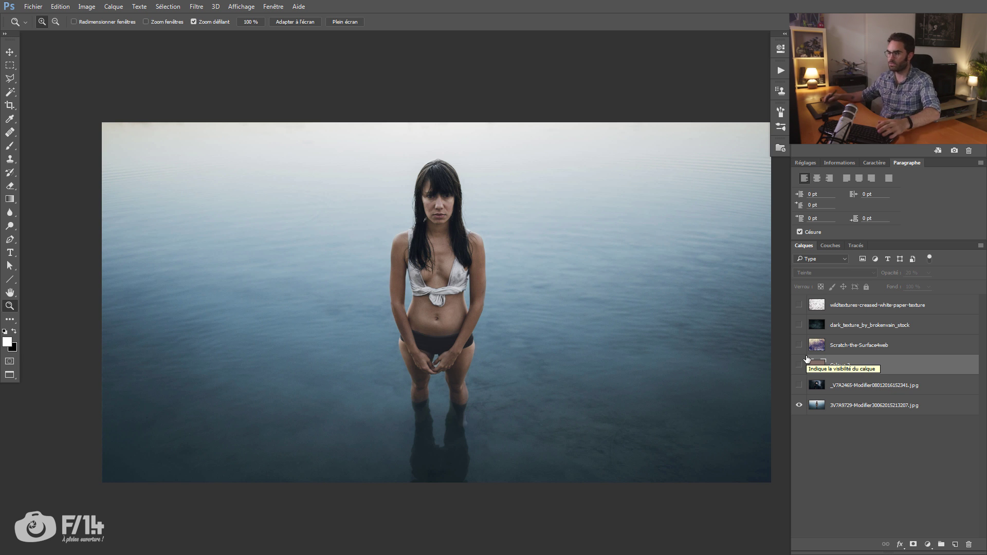
pyautogui.click(799, 365)
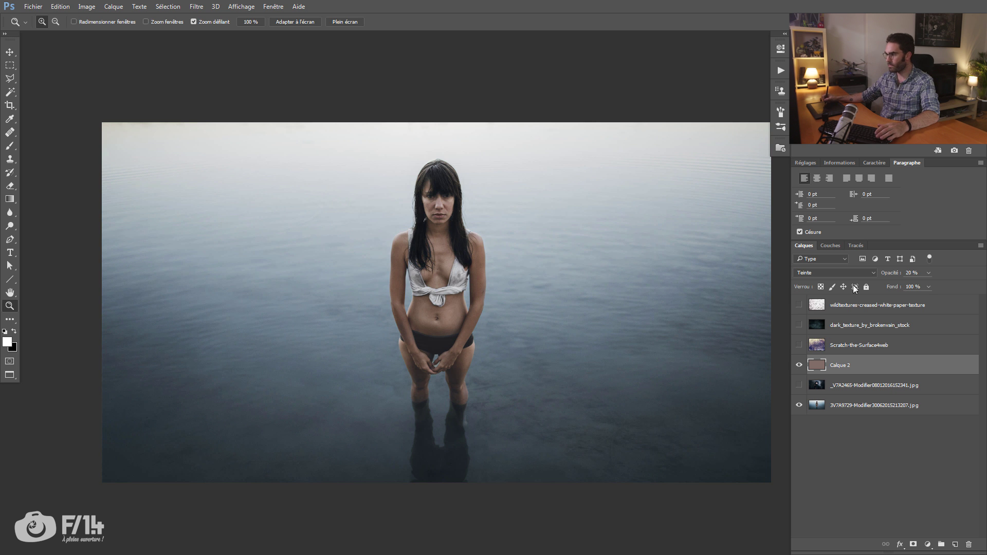
# Set Calque 2 to 100 % opacity with the Saturation blend mode, then hide the layer
pyautogui.click(863, 273)
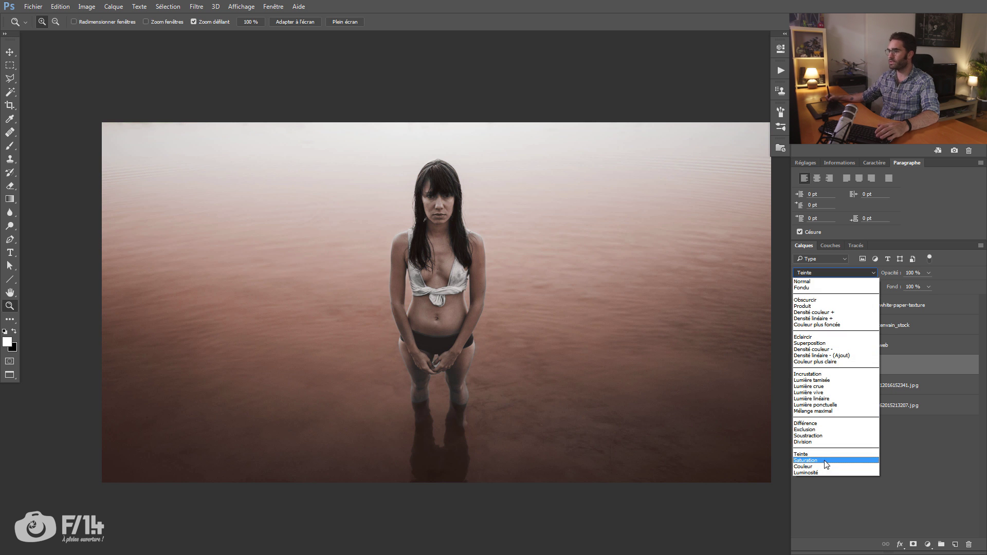
pyautogui.click(825, 462)
pyautogui.click(799, 365)
# Show and select the Scratch-the-Surface4web layer and set its blend mode to Saturation
pyautogui.click(799, 345)
pyautogui.click(863, 345)
pyautogui.click(840, 273)
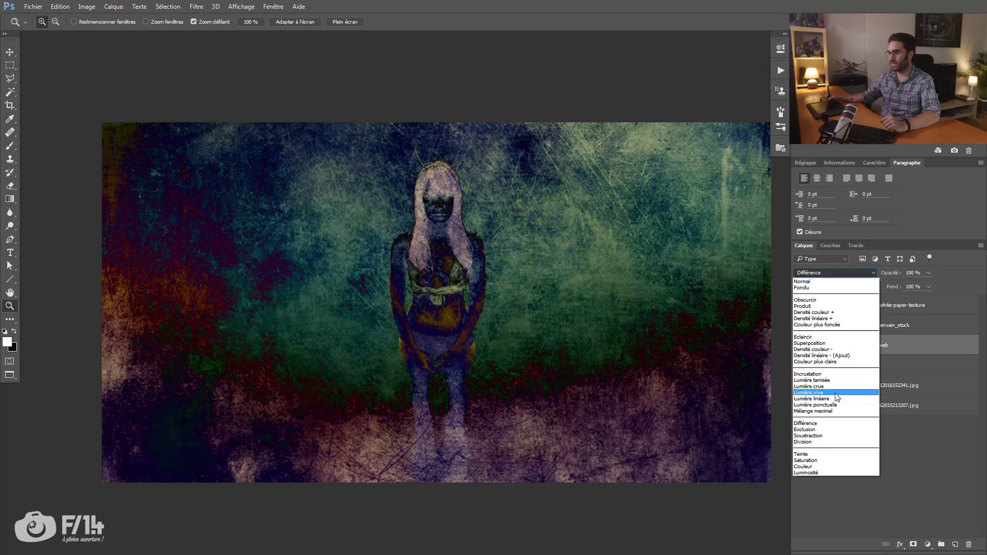
pyautogui.click(833, 461)
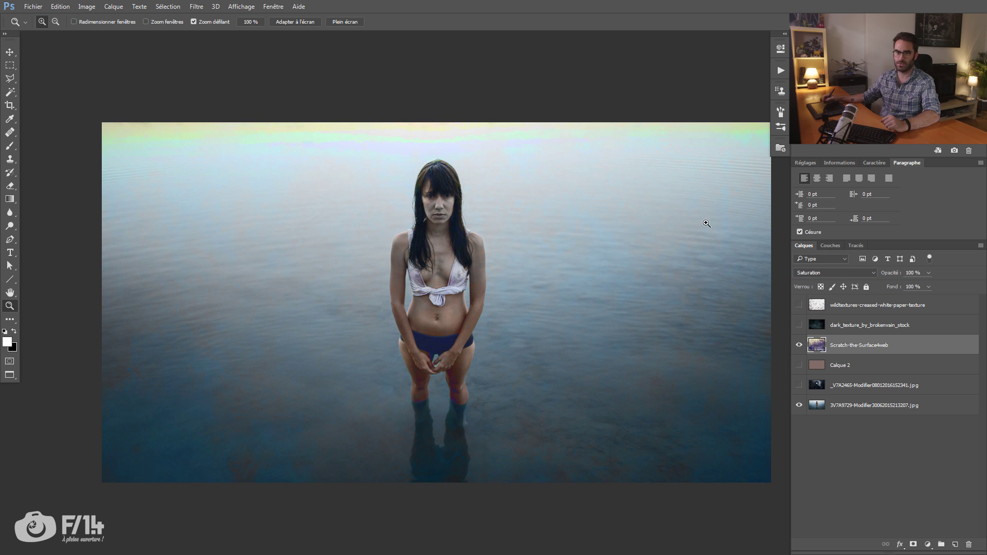
# Hide the Scratch-the-Surface4web layer and add a Luminosité/Contraste adjustment below Calque 2 with Luminosité 47 and Contraste 65
pyautogui.click(799, 345)
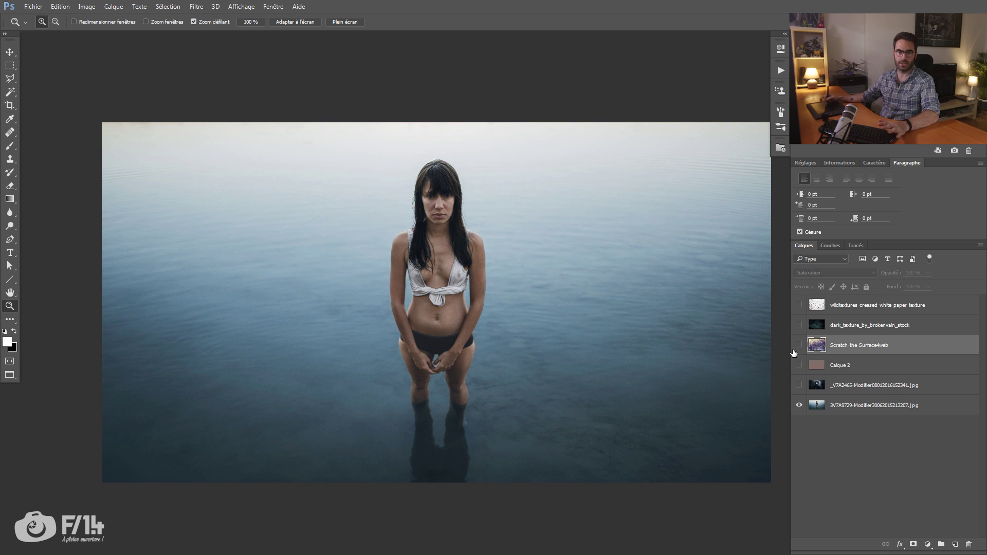
pyautogui.click(818, 391)
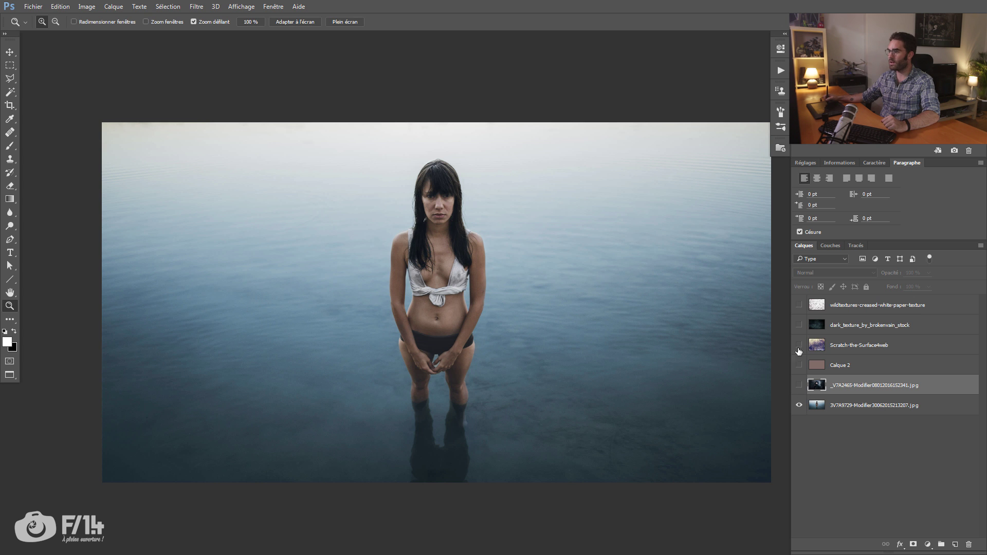
pyautogui.click(927, 545)
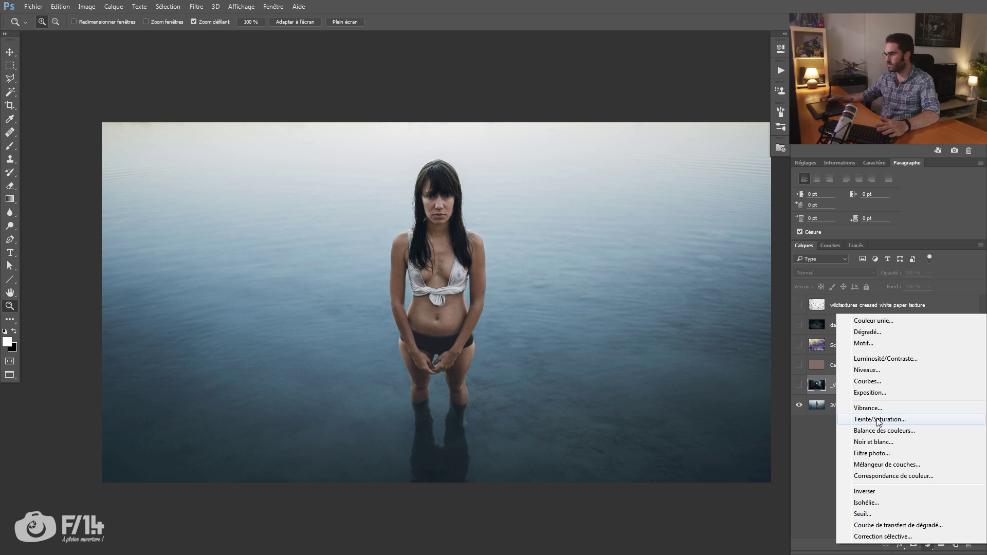
pyautogui.click(884, 358)
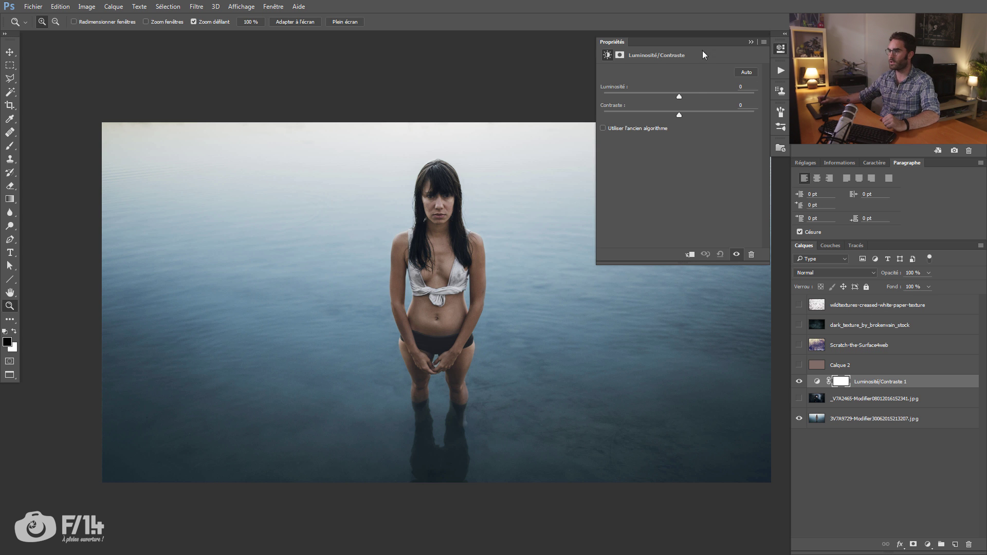
pyautogui.moveTo(678, 94); pyautogui.dragTo(728, 115)
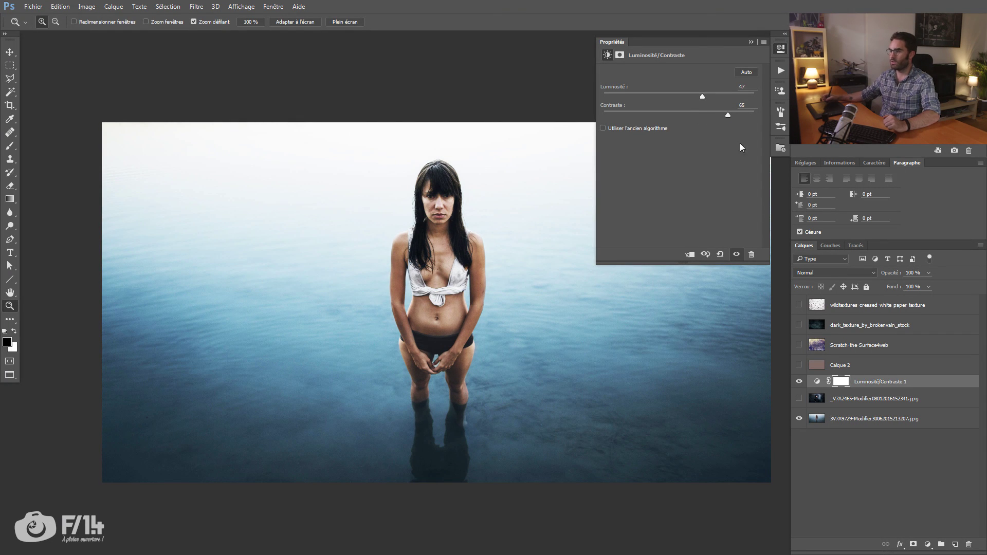
# Compare the woman's photo with and without the Luminosité/Contraste 1 adjustment in Normal mode
pyautogui.click(800, 382)
pyautogui.click(800, 382)
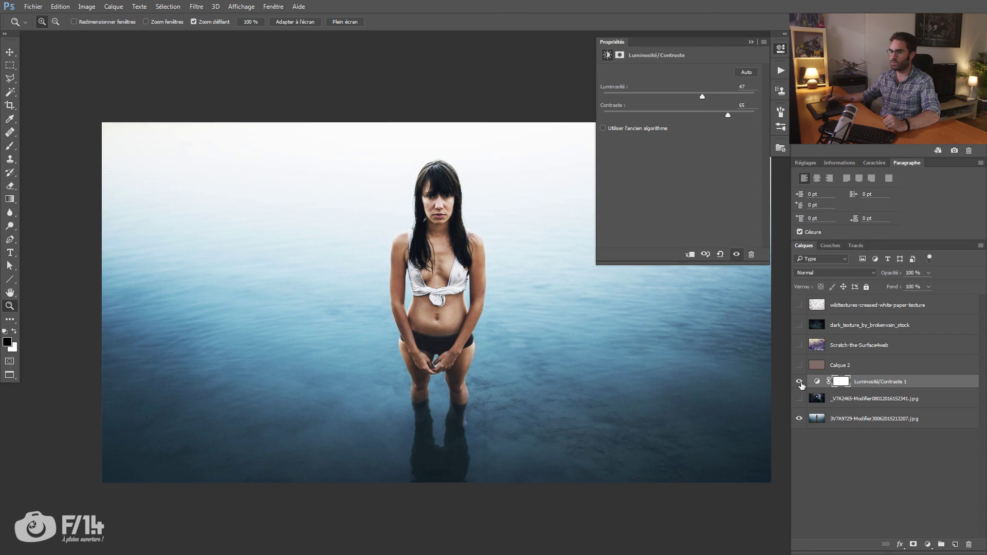
pyautogui.click(800, 382)
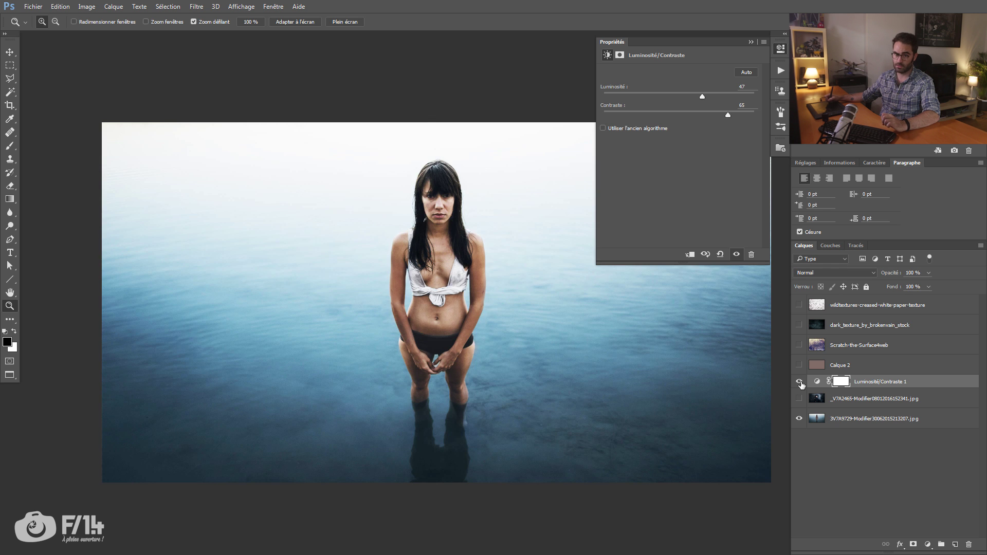
pyautogui.click(800, 383)
pyautogui.click(800, 384)
pyautogui.click(800, 384)
pyautogui.click(800, 385)
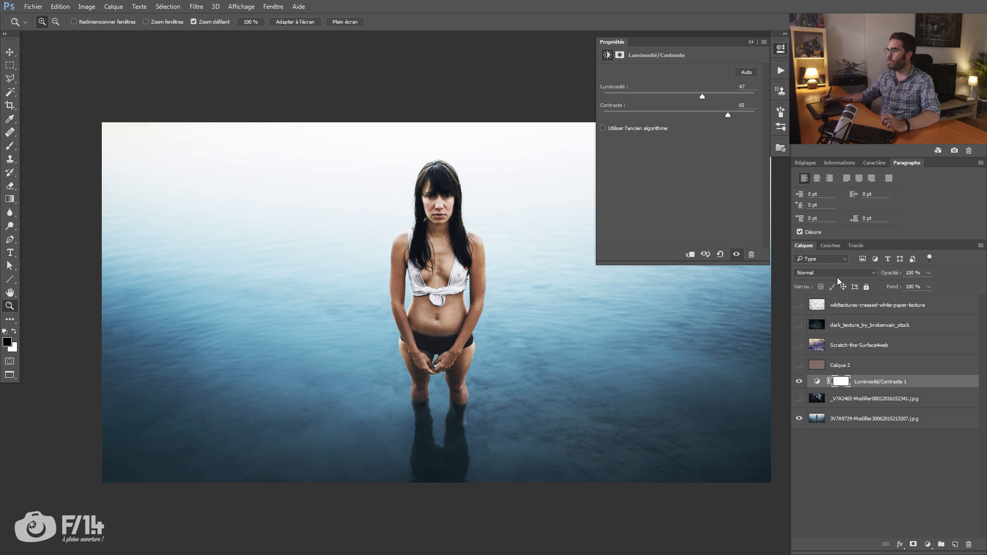
# Set the Luminosité/Contraste 1 layer's blend mode to Luminosité
pyautogui.click(844, 273)
pyautogui.press('Escape')
pyautogui.click(833, 273)
pyautogui.click(823, 477)
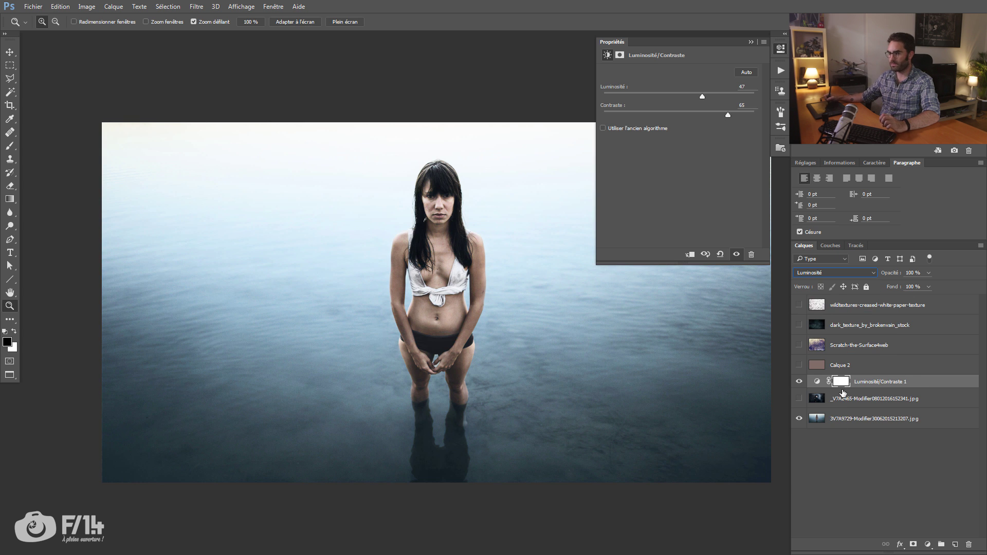
# Compare the photo with and without Luminosité/Contraste 1 in Luminosité mode, then leave the adjustment hidden
pyautogui.click(799, 381)
pyautogui.click(799, 382)
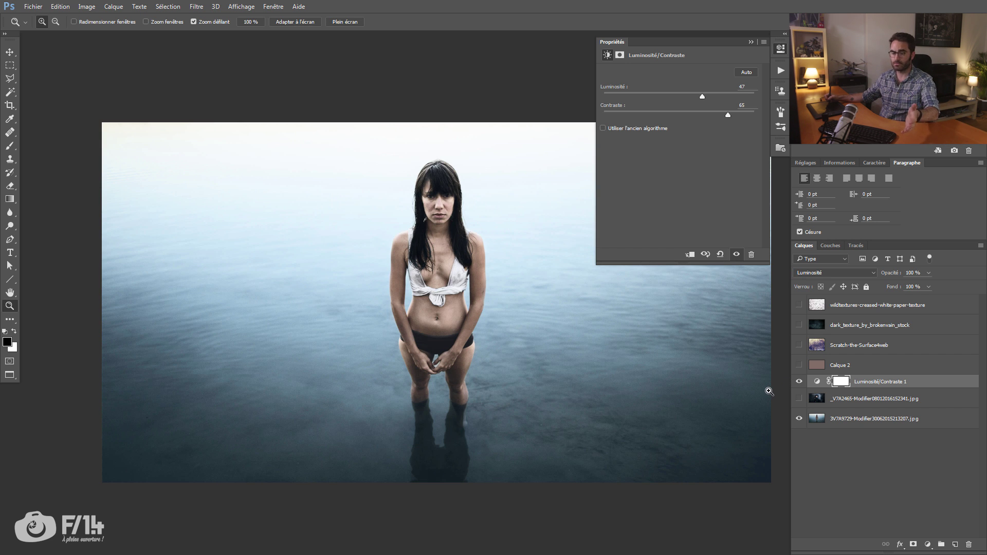
pyautogui.click(799, 381)
pyautogui.click(798, 382)
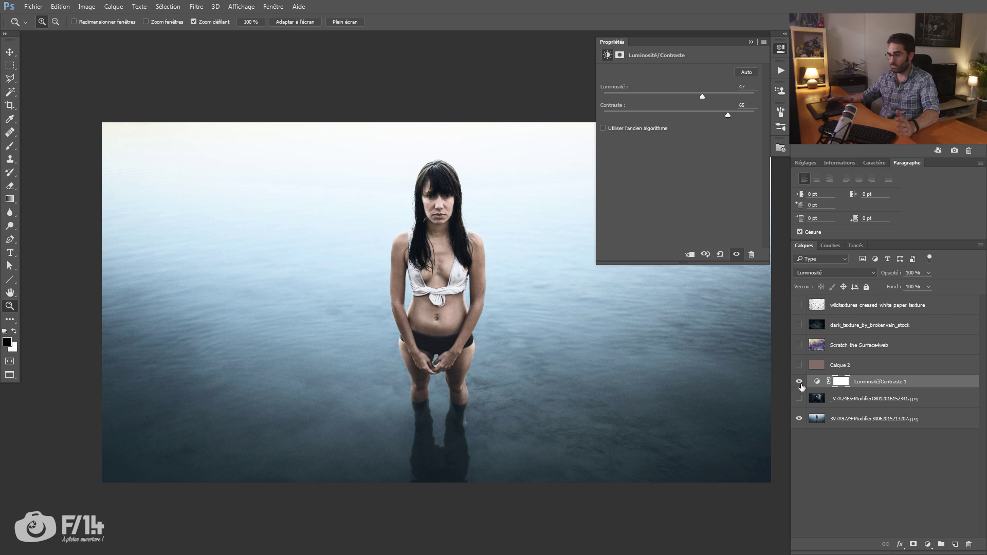
pyautogui.click(799, 381)
# Add a Teinte/Saturation adjustment layer with Teinte +39 and Saturation +45
pyautogui.click(928, 545)
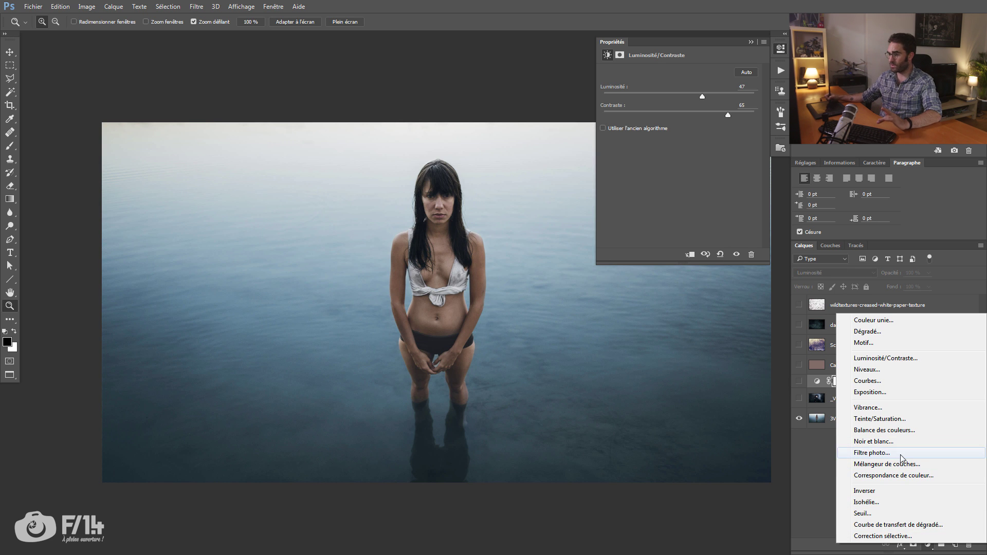
pyautogui.click(895, 419)
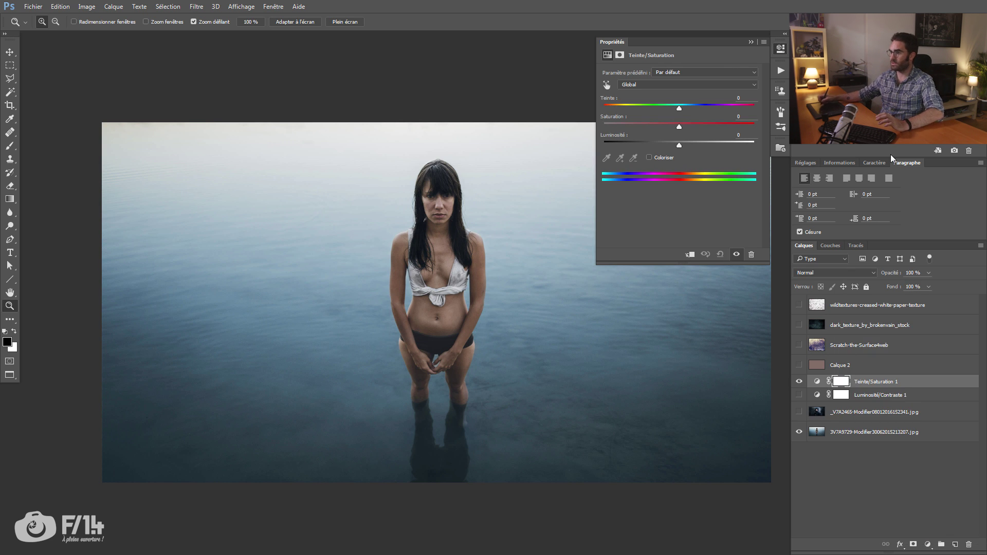
pyautogui.moveTo(694, 108); pyautogui.dragTo(713, 124)
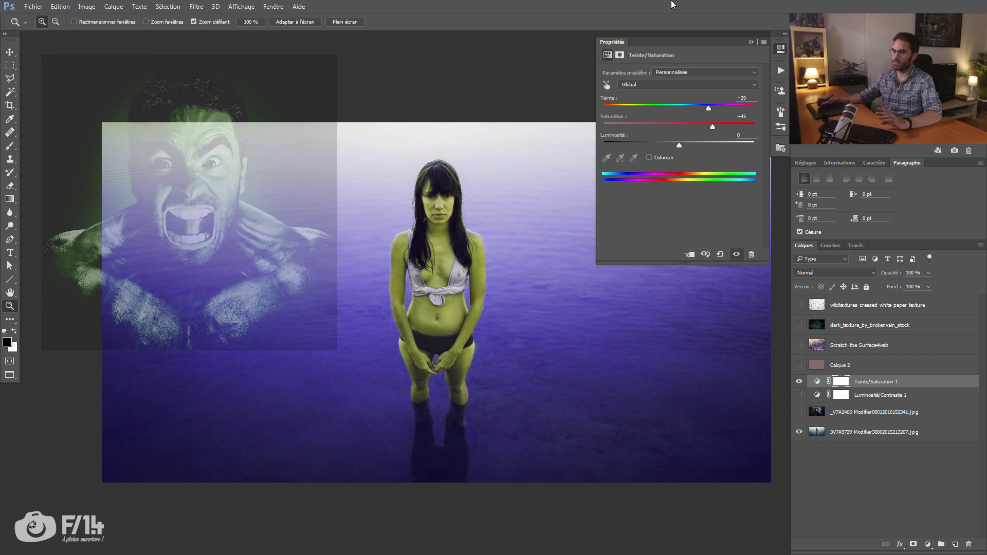
# Compare the photo with and without Teinte/Saturation 1, then set that layer's blend mode to Saturation
pyautogui.click(858, 272)
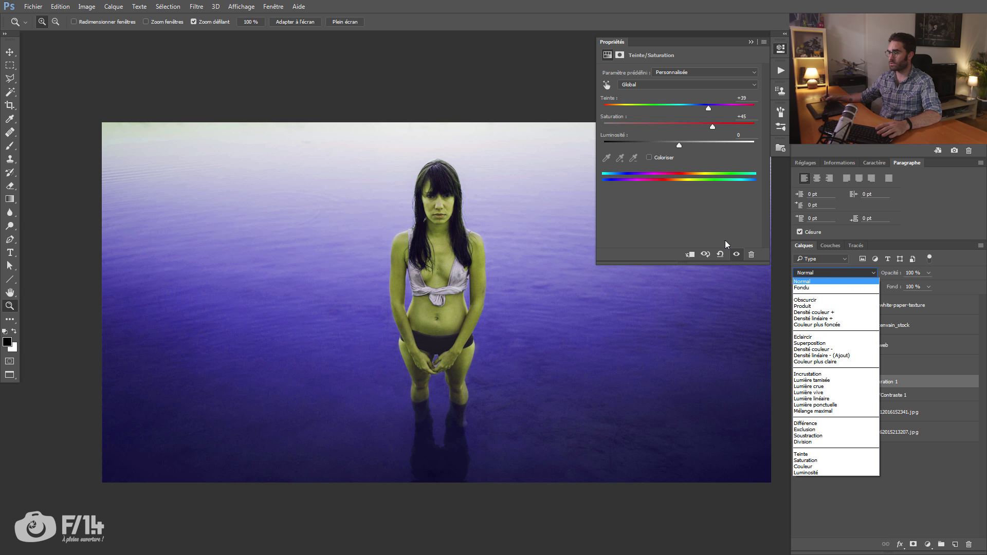
pyautogui.click(910, 481)
pyautogui.click(799, 382)
pyautogui.click(799, 382)
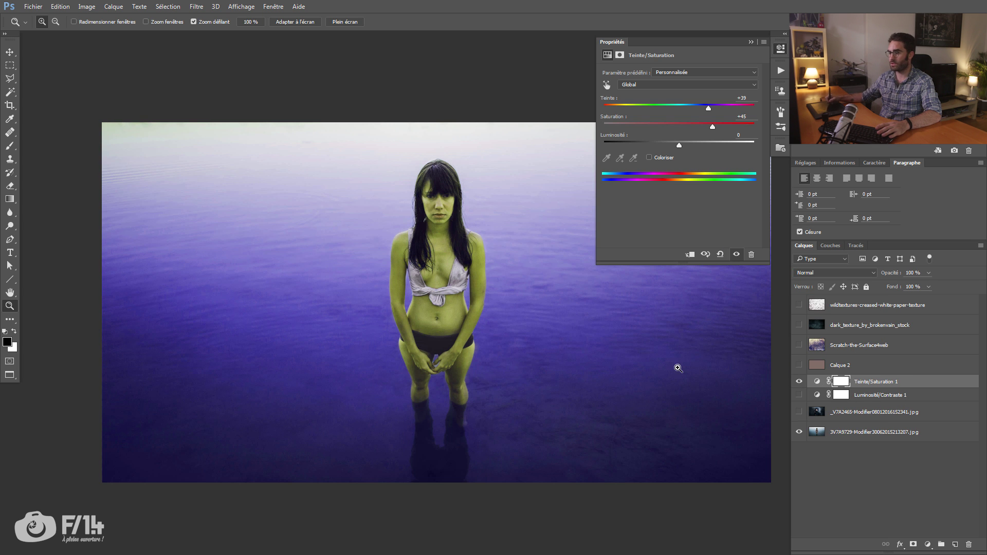
pyautogui.click(844, 273)
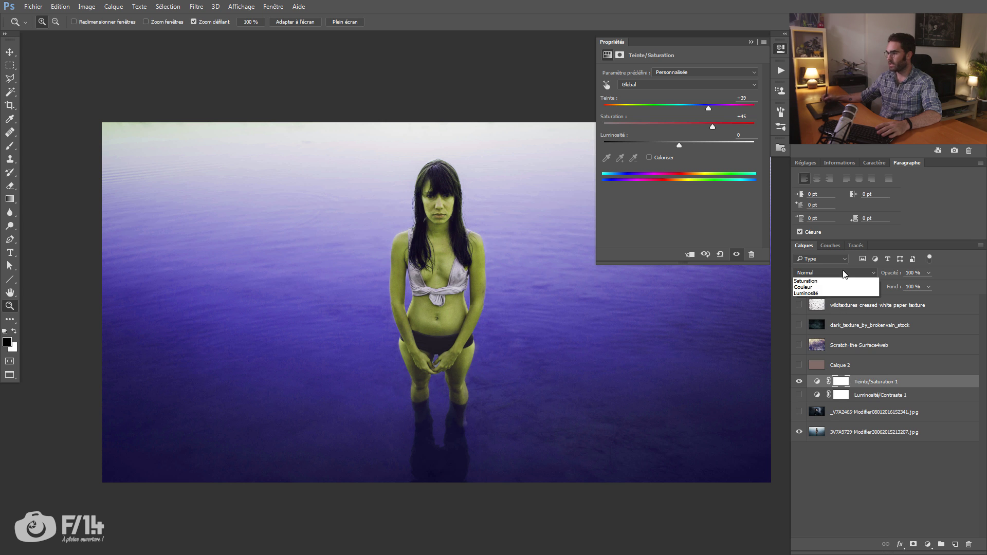
pyautogui.click(806, 463)
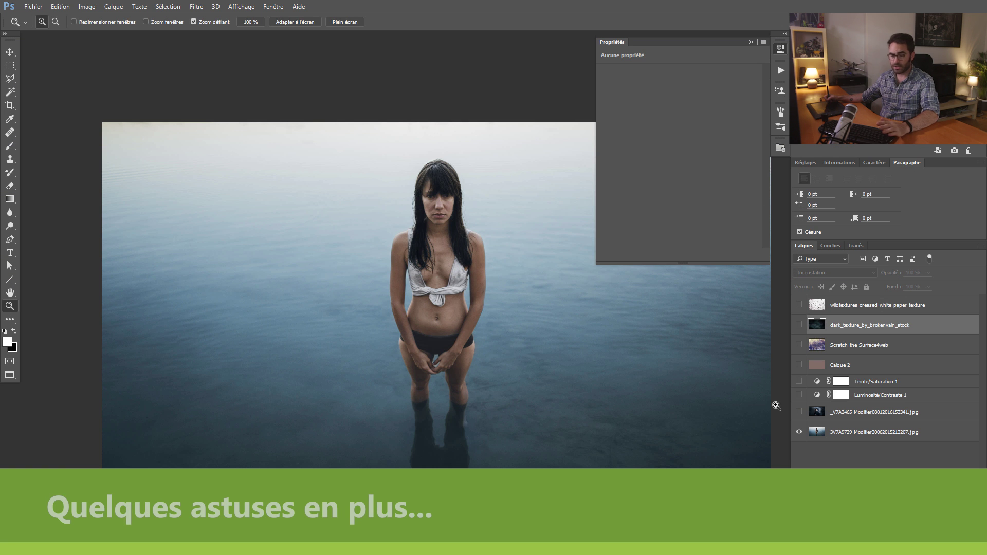
# Group the wildtextures-creased-white-paper-texture and dark_texture_by_brokenvain_stock layers and expand the group
pyautogui.click(822, 305)
pyautogui.keyDown('shift'); pyautogui.click(818, 325); pyautogui.keyUp('shift')
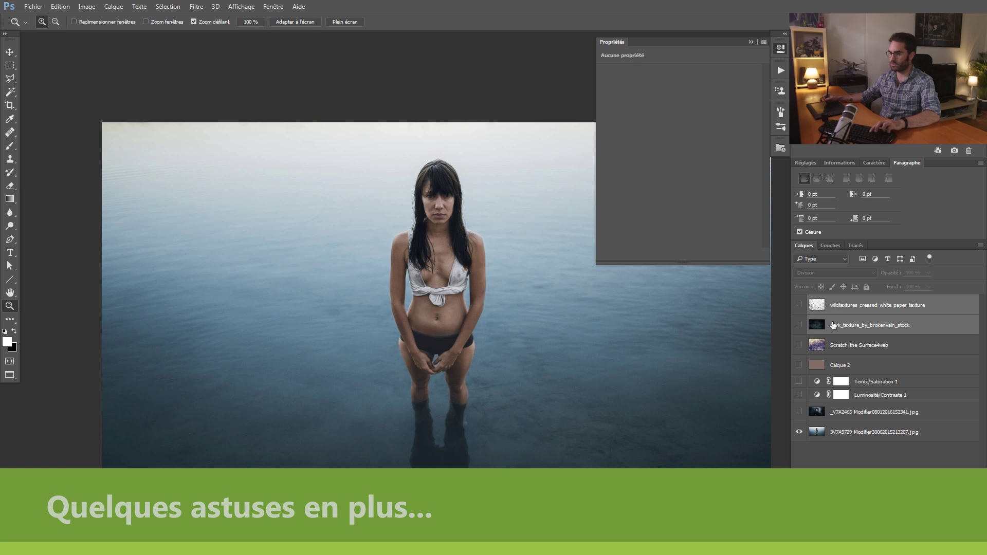
pyautogui.hotkey('ctrl', 'g')
pyautogui.click(810, 301)
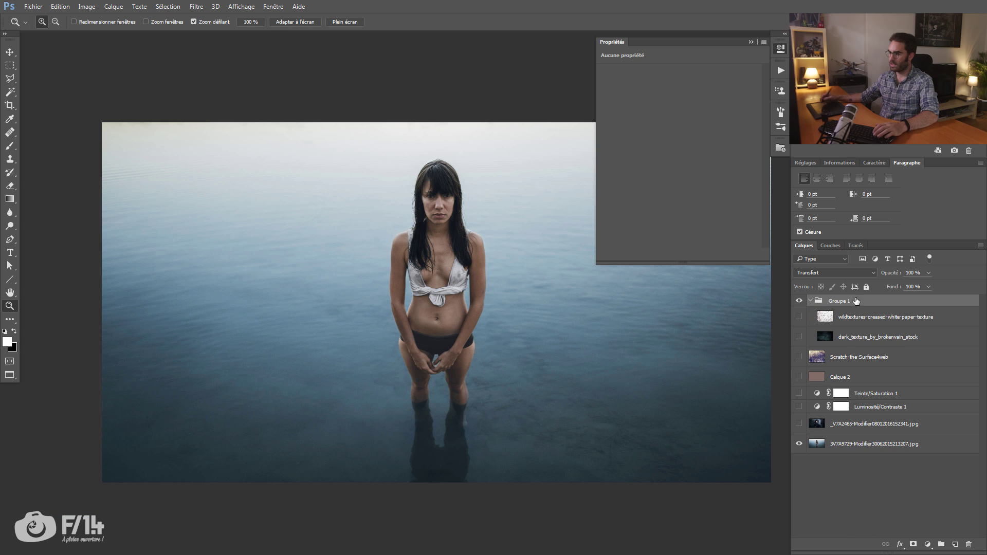
# Check the blend modes available for Groupe 1 and keep the group in Transfert mode
pyautogui.click(827, 316)
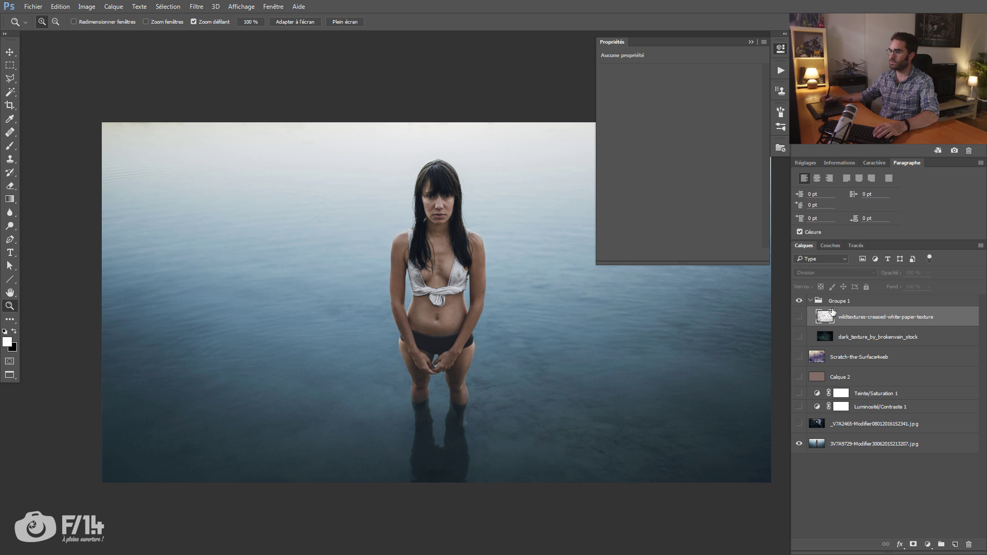
pyautogui.click(832, 305)
pyautogui.click(836, 274)
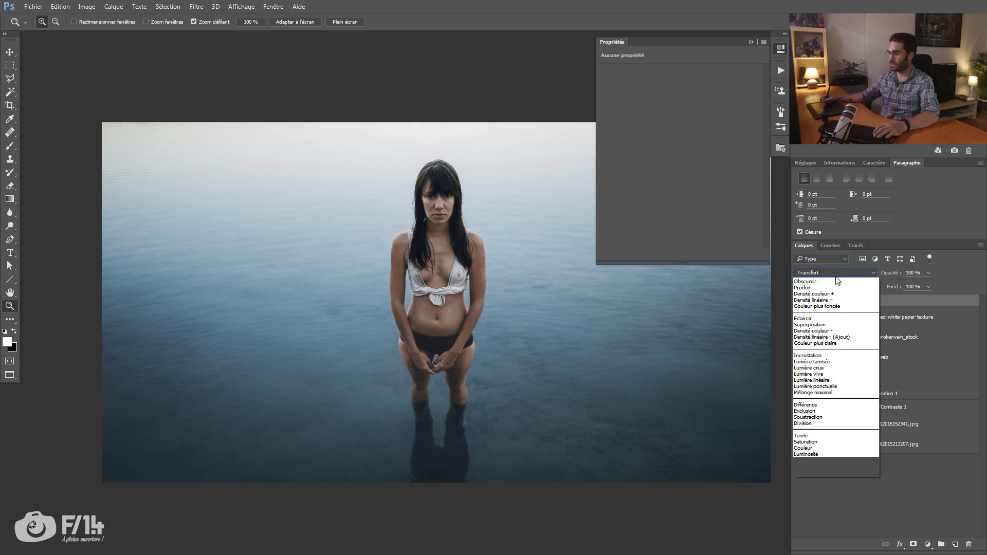
pyautogui.click(814, 283)
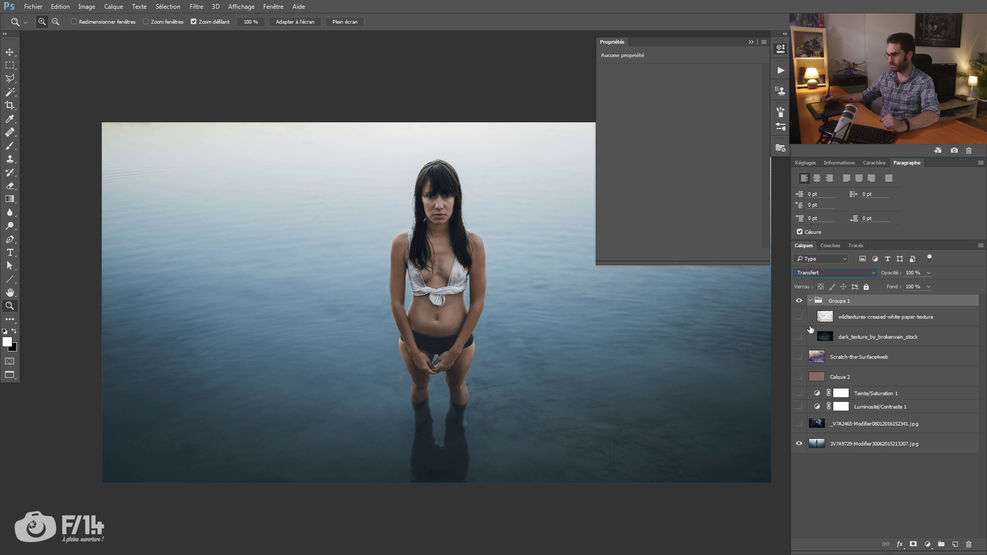
# Show both texture layers in Groupe 1, then select the creased white paper texture and check its blend mode
pyautogui.moveTo(800, 319); pyautogui.dragTo(799, 337)
pyautogui.click(849, 320)
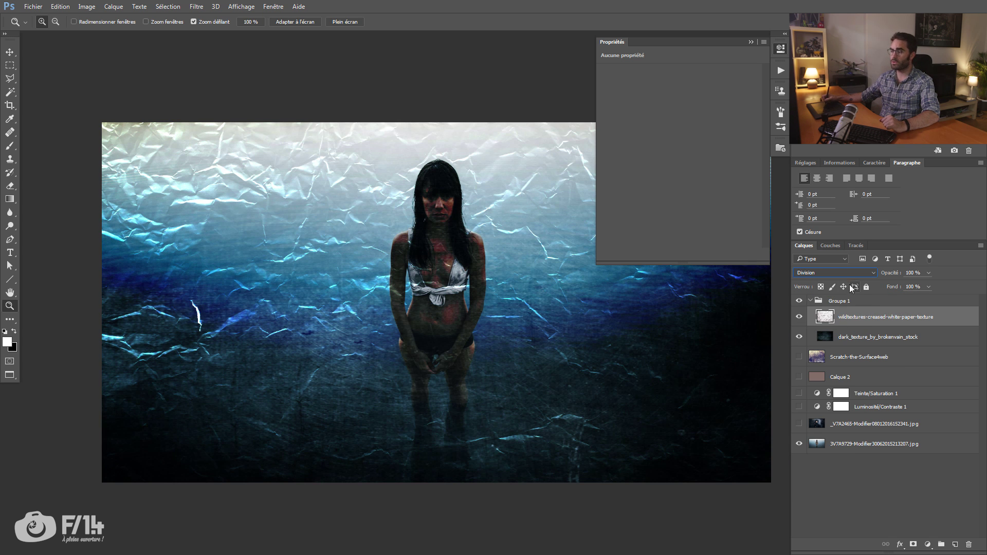
pyautogui.click(830, 273)
pyautogui.click(827, 274)
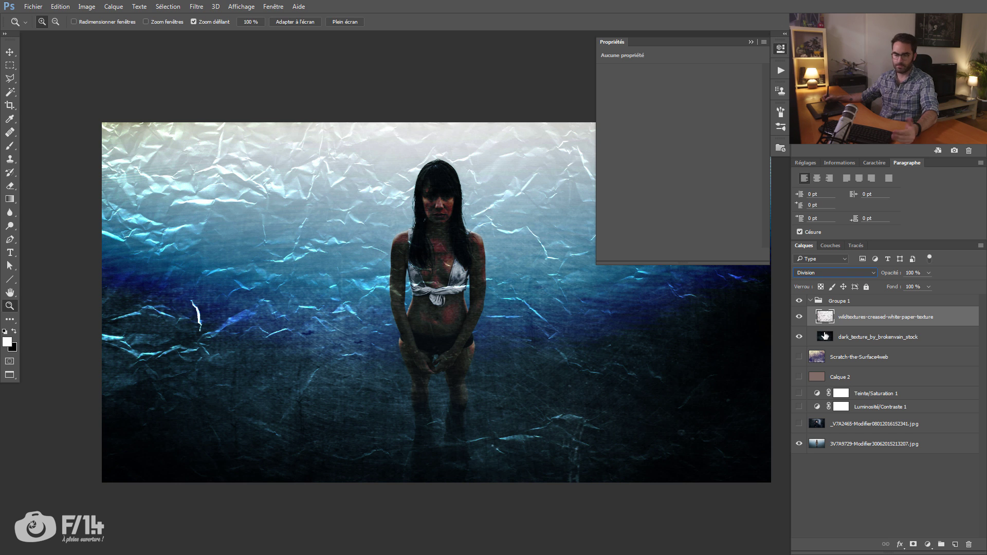
# Try the Produit blend mode on the whole Groupe 1, then return the group to Transfert
pyautogui.click(841, 304)
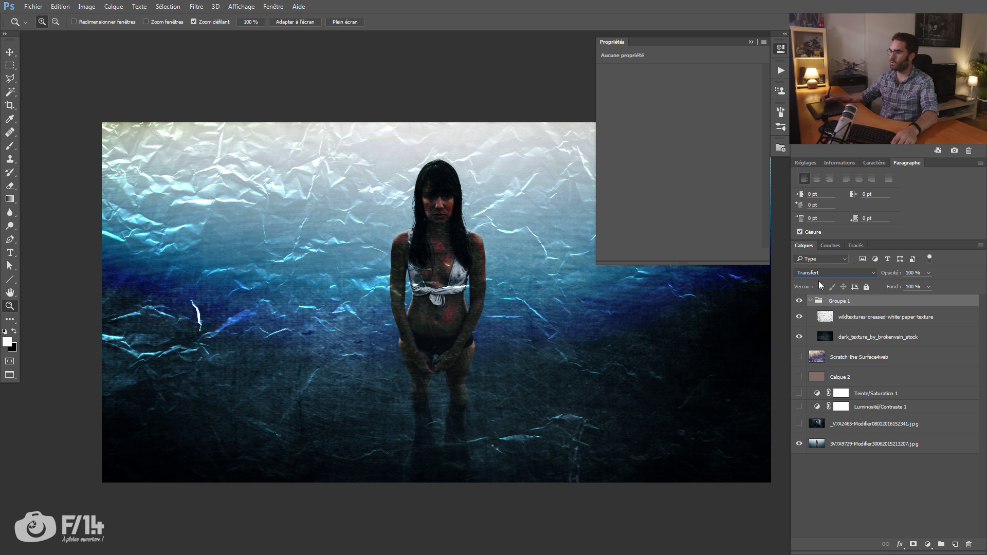
pyautogui.click(835, 273)
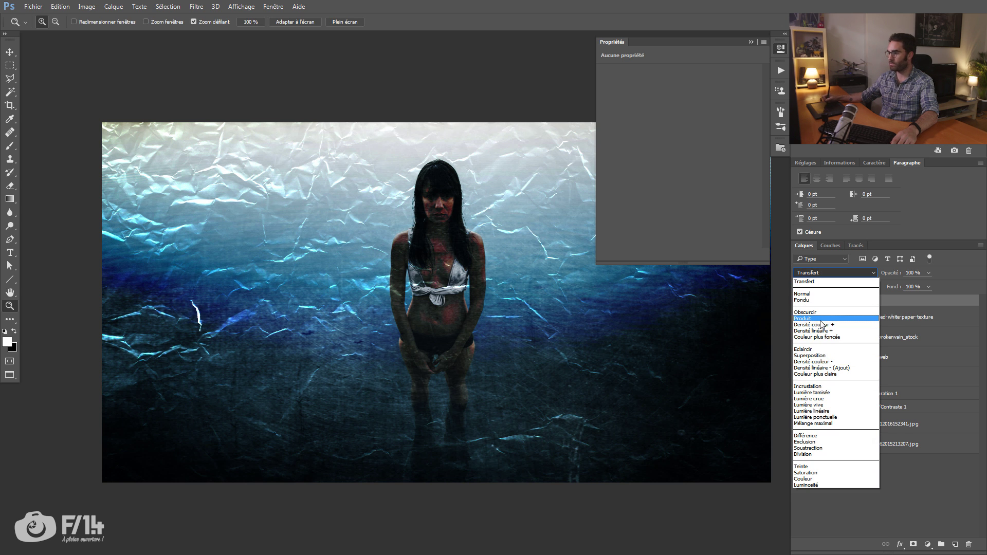
pyautogui.click(846, 292)
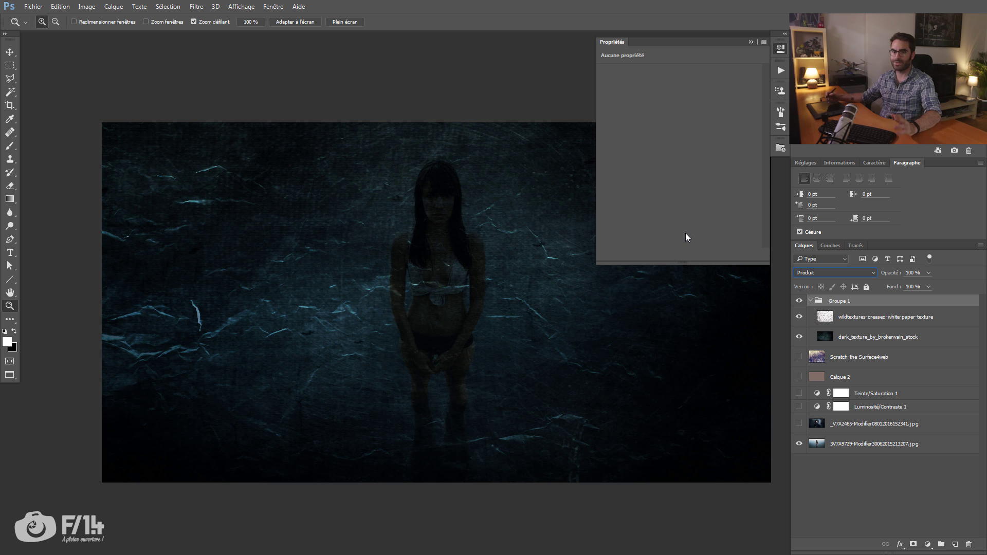
pyautogui.click(838, 274)
pyautogui.click(828, 367)
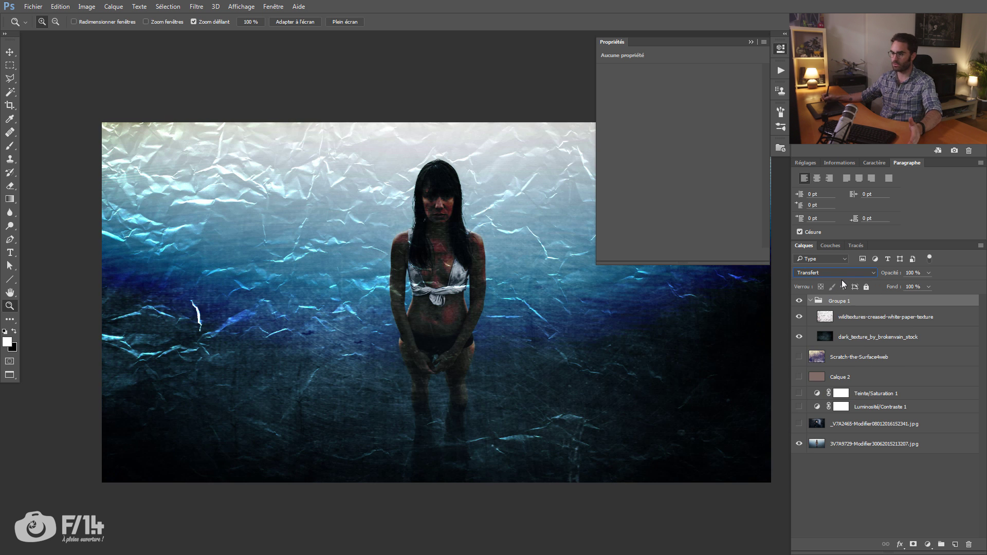
# Show only the creased white paper texture of Groupe 1 over the woman's photo, in Produit mode
pyautogui.click(825, 317)
pyautogui.keyDown('alt'); pyautogui.click(799, 316); pyautogui.keyUp('alt')
pyautogui.keyDown('alt'); pyautogui.click(799, 317); pyautogui.keyUp('alt')
pyautogui.keyDown('alt'); pyautogui.click(799, 317); pyautogui.keyUp('alt')
pyautogui.keyDown('alt'); pyautogui.click(798, 321); pyautogui.keyUp('alt')
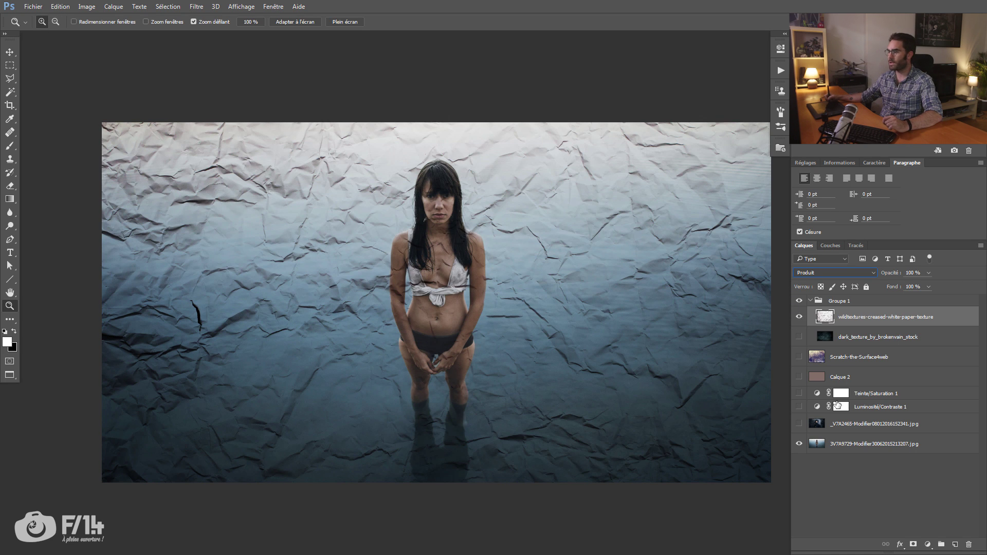
# Show the hooded woman's photo layer and compare it with and without the creased white paper texture
pyautogui.click(800, 424)
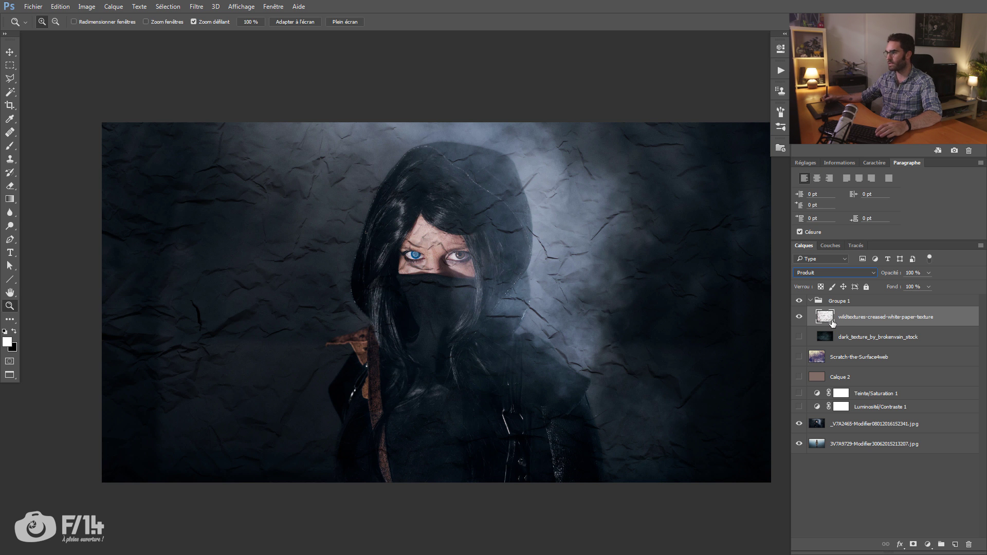
pyautogui.click(799, 318)
pyautogui.click(799, 318)
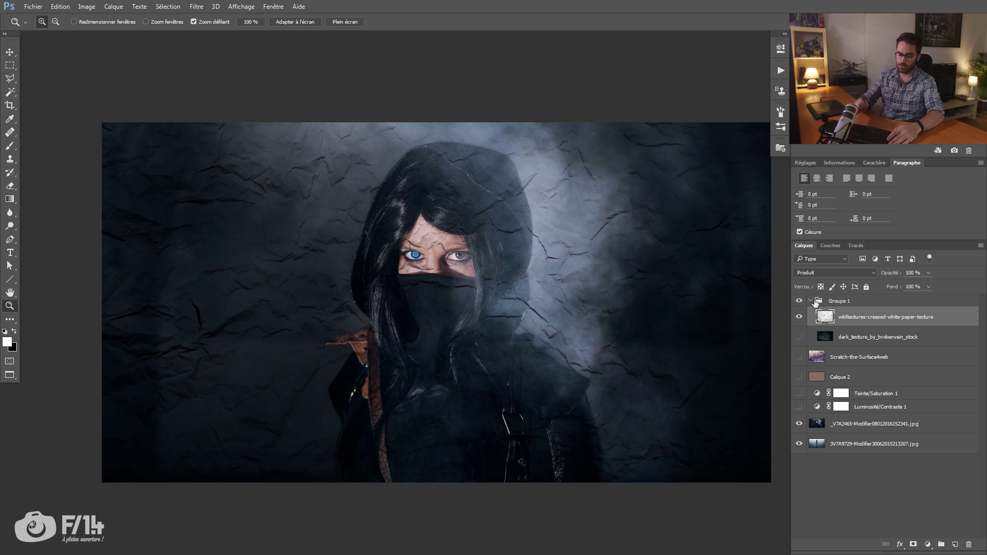
# Invert the creased white paper texture's colours and set its blend mode to Superposition
pyautogui.hotkey('ctrl', 'i')
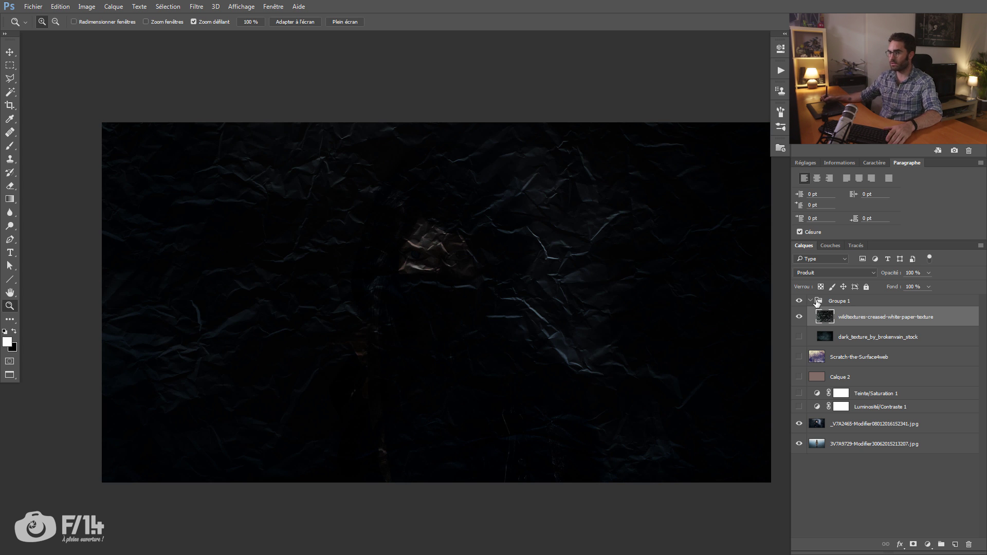
pyautogui.click(833, 273)
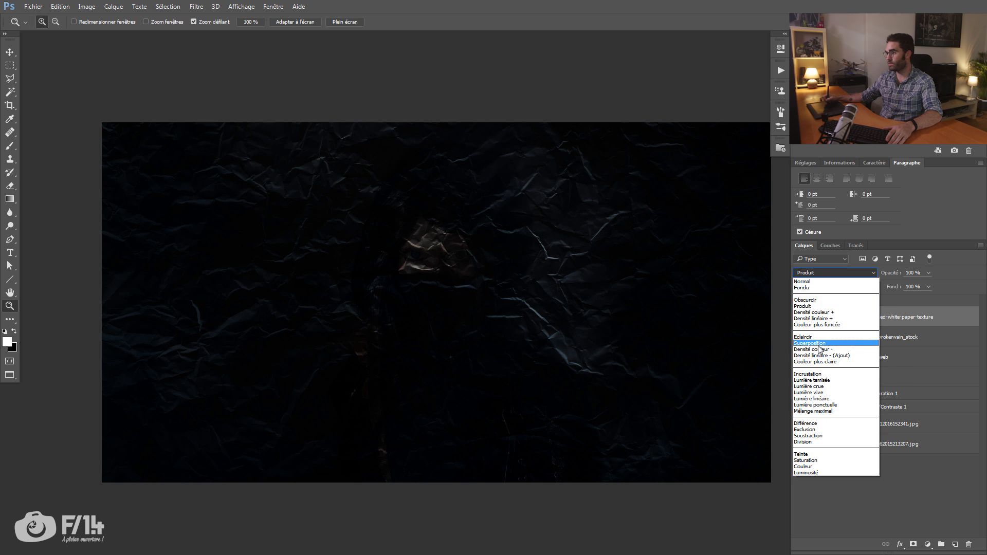
pyautogui.click(833, 335)
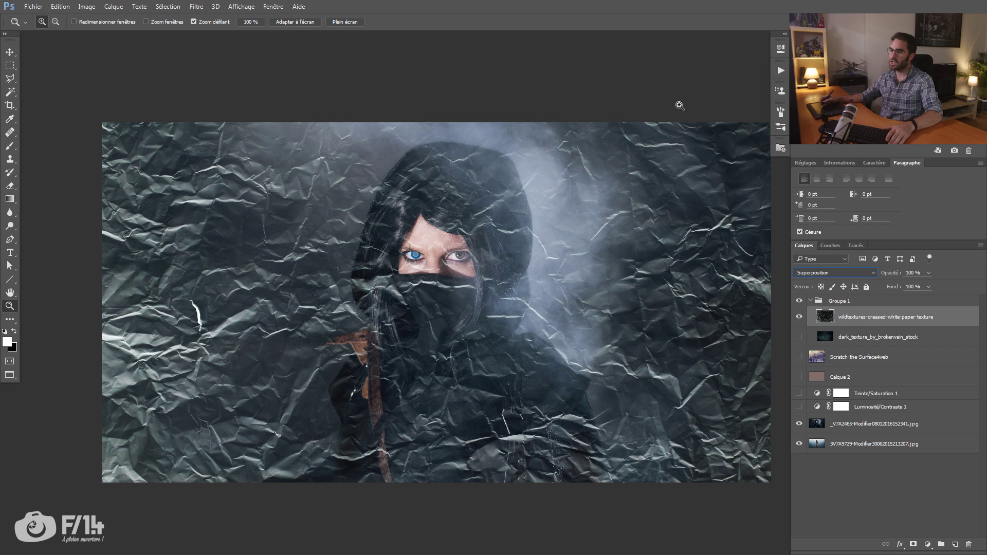
# Compare the inverted creased paper texture over the woman-in-water photo and over the hooded woman's photo
pyautogui.click(799, 424)
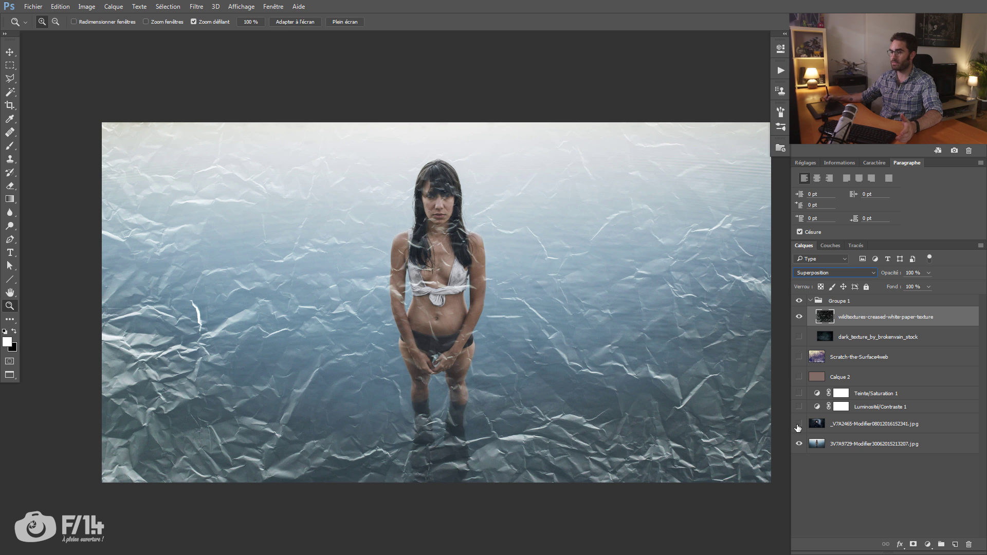
pyautogui.click(799, 424)
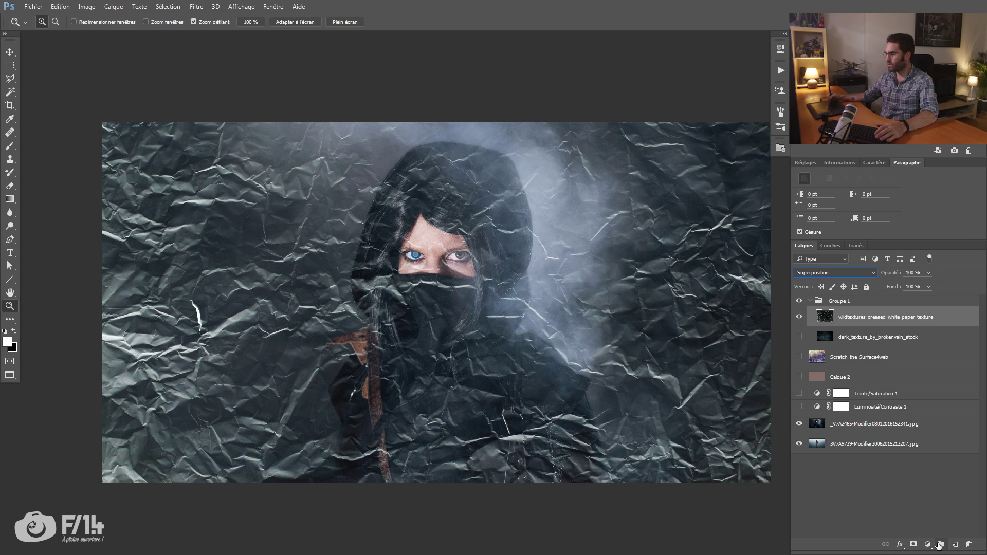
# Add a layer mask to the creased paper texture and paint it black with a large soft brush over the hooded woman and her surroundings
pyautogui.click(913, 544)
pyautogui.press('b')
pyautogui.press('x')
pyautogui.keyDown('alt'); pyautogui.rightClick(409, 257); pyautogui.keyUp('alt')
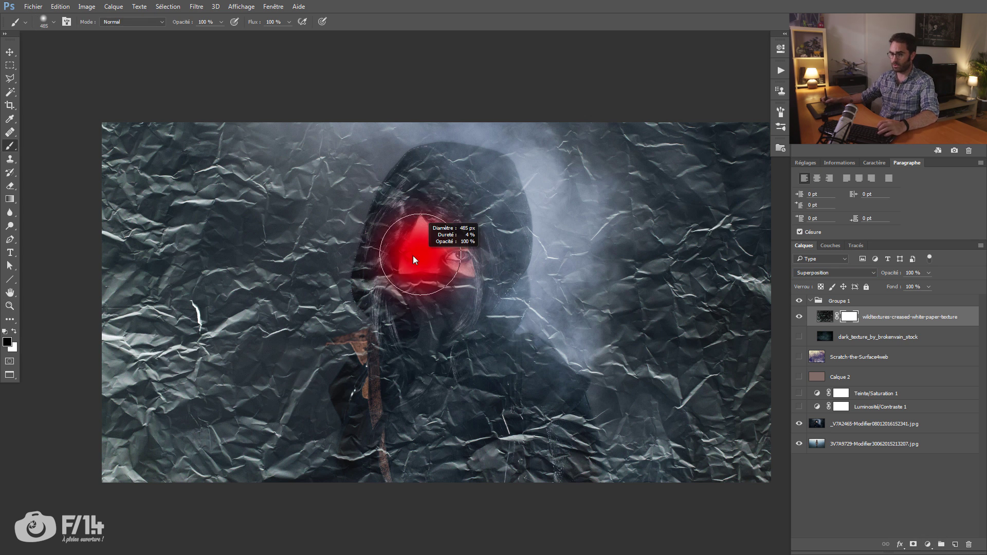
pyautogui.moveTo(411, 175)
pyautogui.mouseDown()
pyautogui.moveTo(397, 297)
pyautogui.moveTo(444, 253)
pyautogui.moveTo(477, 264)
pyautogui.moveTo(463, 187)
pyautogui.moveTo(401, 461)
pyautogui.moveTo(546, 470)
pyautogui.mouseUp()
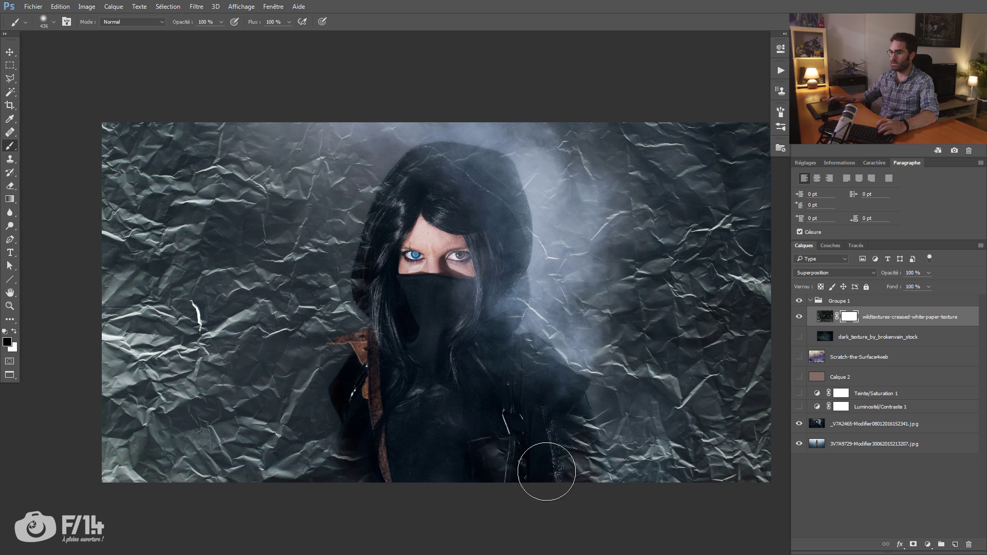
pyautogui.keyDown('alt'); pyautogui.rightClick(413, 363); pyautogui.keyUp('alt')
pyautogui.moveTo(439, 279)
pyautogui.mouseDown()
pyautogui.moveTo(451, 434)
pyautogui.moveTo(503, 454)
pyautogui.moveTo(484, 549)
pyautogui.mouseUp()
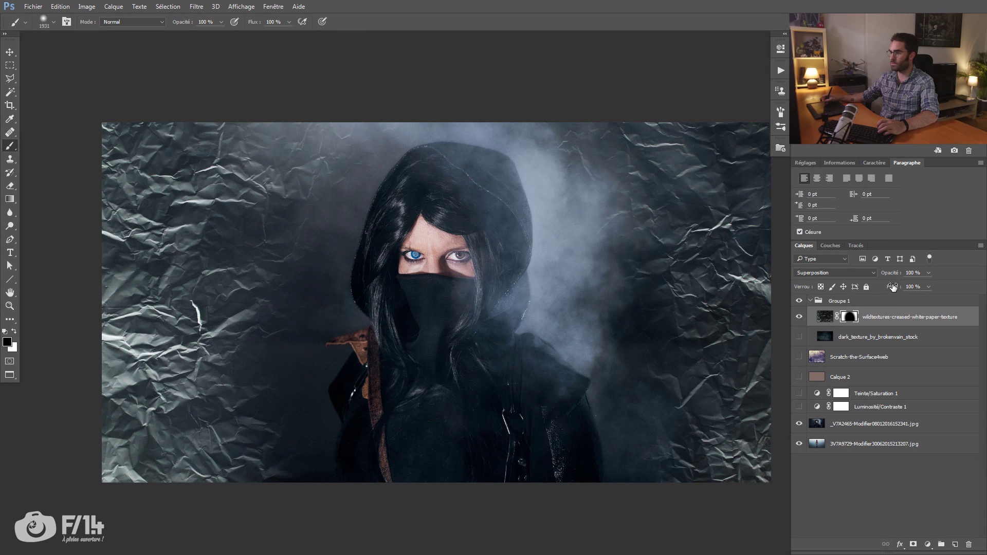
# Lower the creased paper texture's opacity to 12 % and swap the foreground and background colours
pyautogui.moveTo(878, 275)
pyautogui.mouseDown()
pyautogui.moveTo(868, 277)
pyautogui.moveTo(885, 276)
pyautogui.mouseUp()
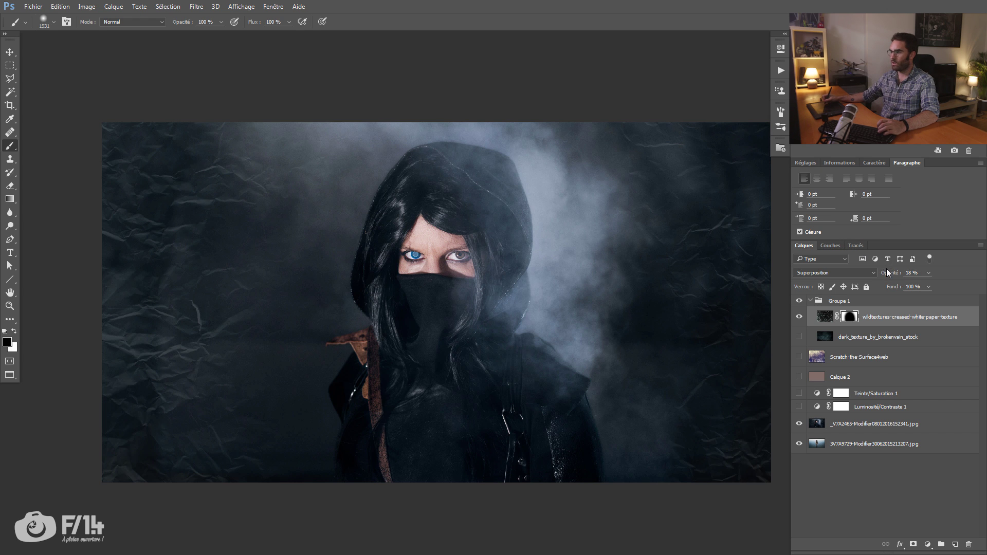
pyautogui.moveTo(886, 276); pyautogui.dragTo(881, 276)
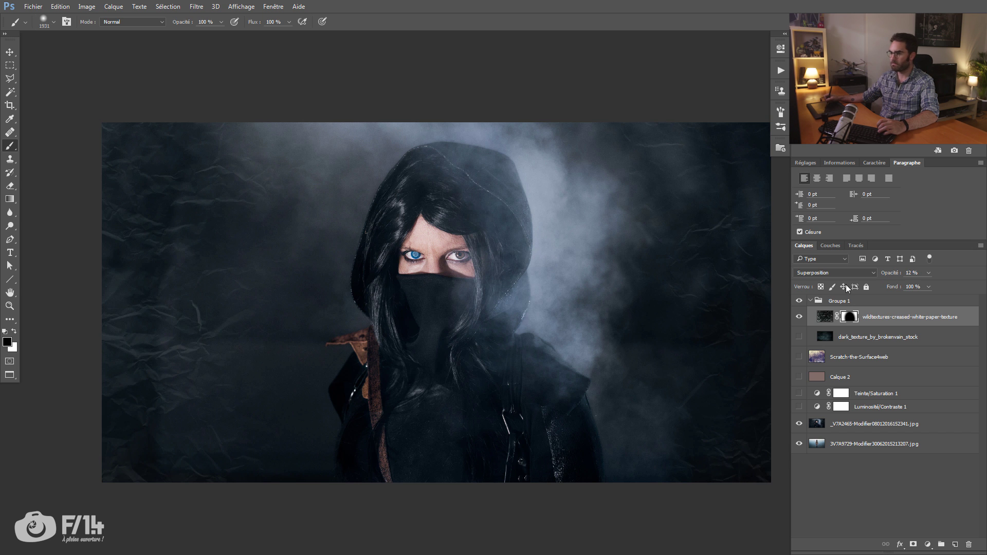
pyautogui.press('x')
# Add a Luminosité/Contraste adjustment layer clipped to the creased paper texture, with Luminosité 84 and Contraste 90
pyautogui.click(927, 544)
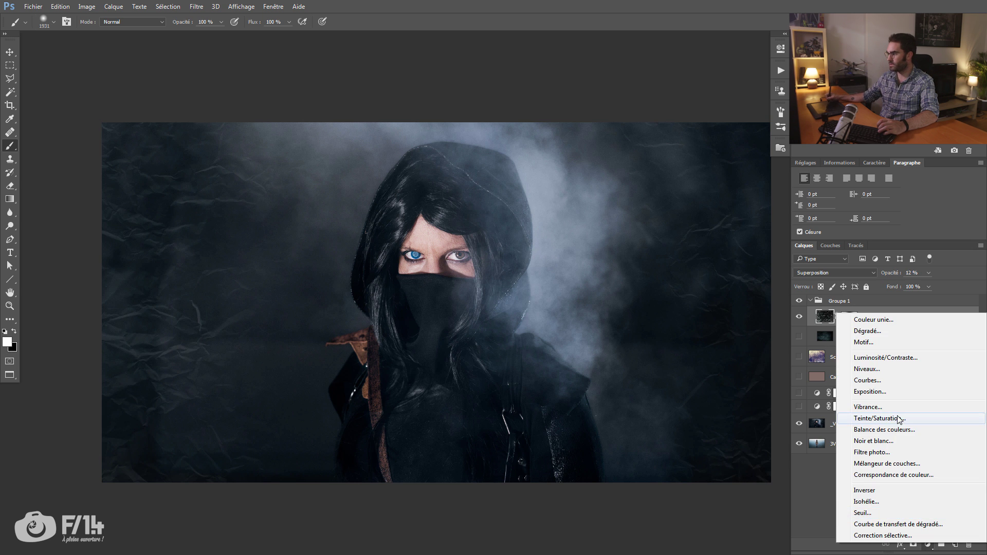
pyautogui.click(894, 360)
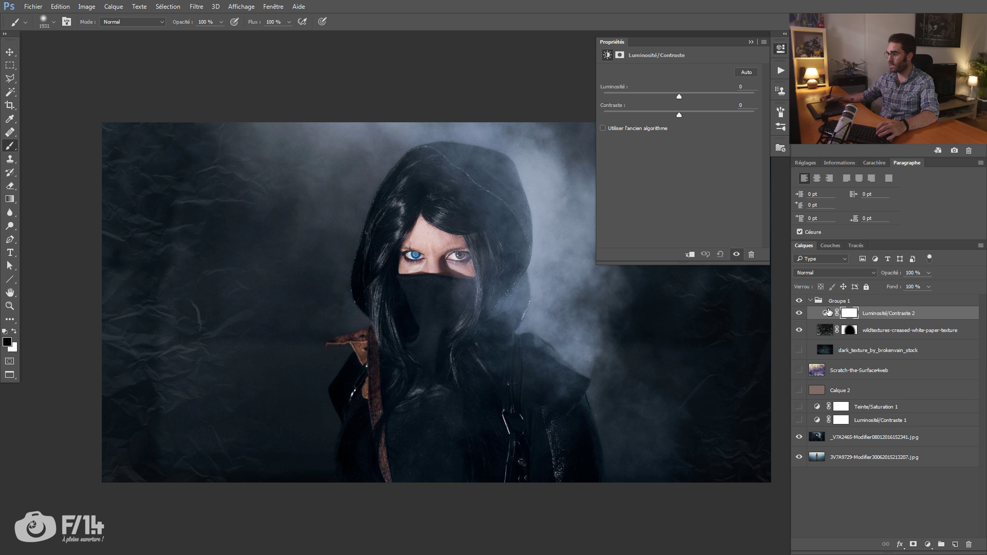
pyautogui.keyDown('alt'); pyautogui.click(825, 315); pyautogui.keyUp('alt')
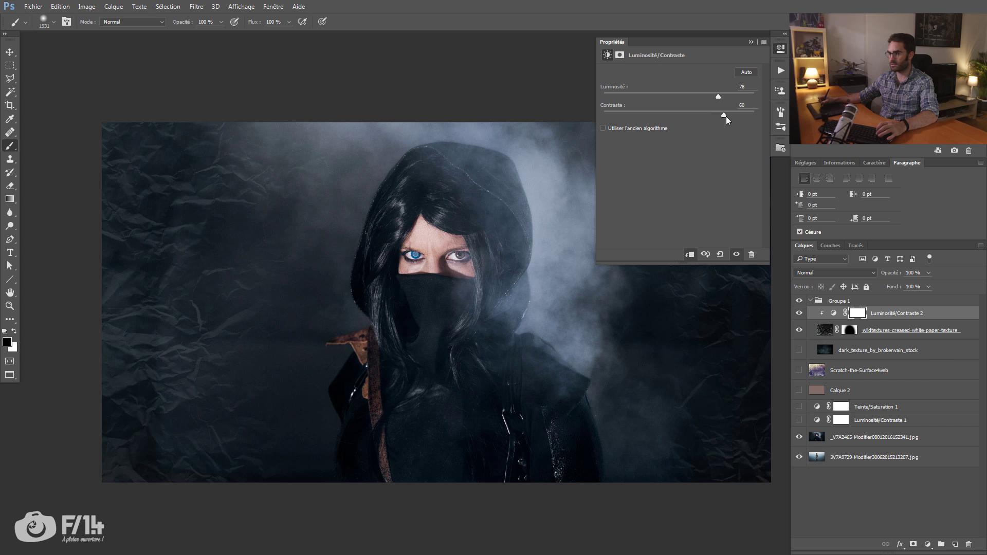
pyautogui.moveTo(729, 96); pyautogui.dragTo(721, 97)
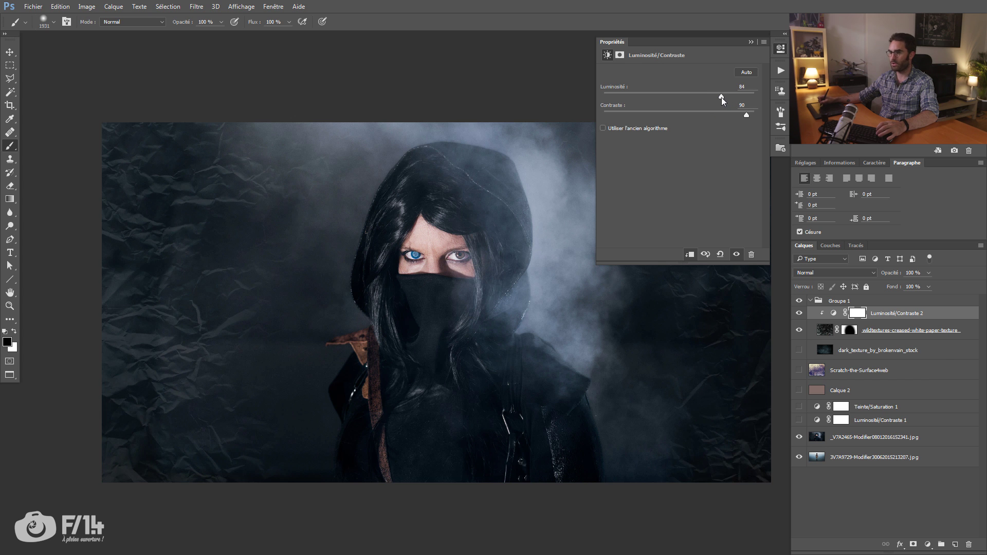
pyautogui.click(750, 42)
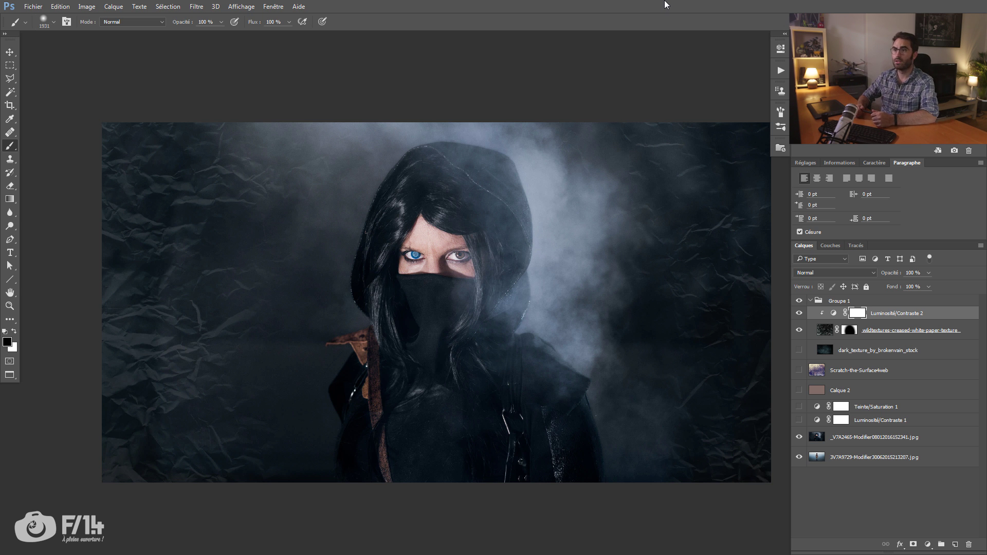
# Hide and collapse Groupe 1, and duplicate the woman-in-water photo layer
pyautogui.click(799, 301)
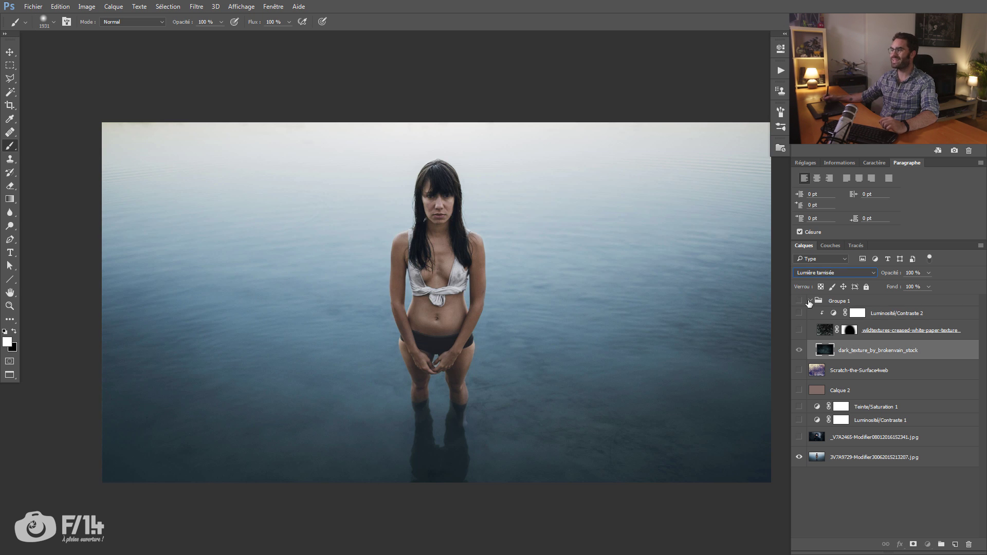
pyautogui.click(810, 301)
pyautogui.click(846, 405)
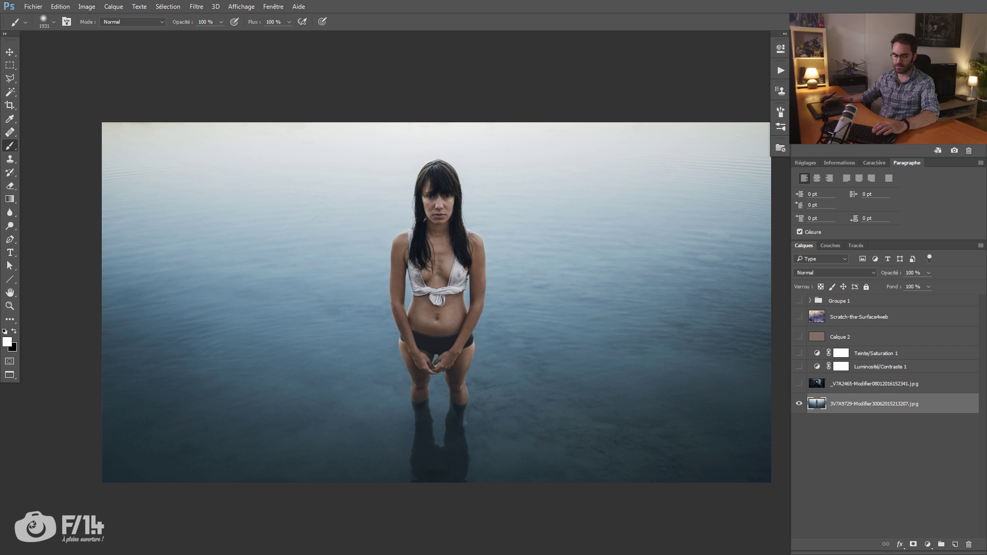
pyautogui.hotkey('ctrl', 'j')
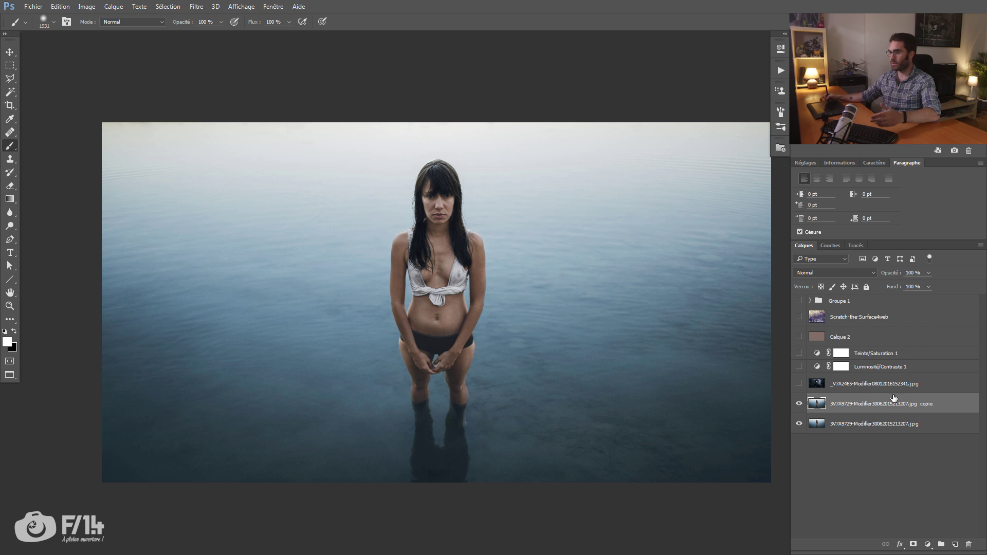
# Set the duplicated photo's blend mode to Lumière tamisée and compare the image with and without it
pyautogui.click(851, 274)
pyautogui.click(851, 273)
pyautogui.click(850, 268)
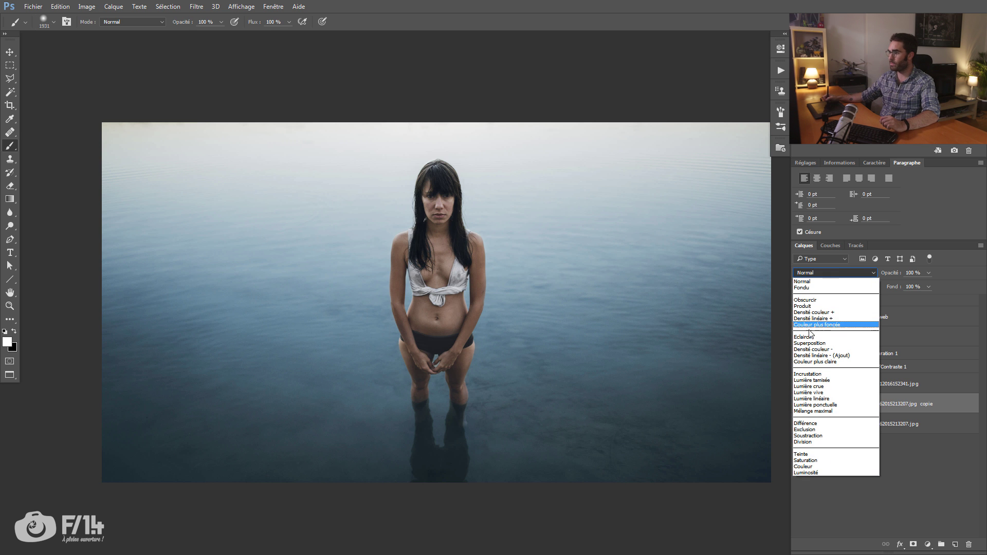
pyautogui.click(817, 381)
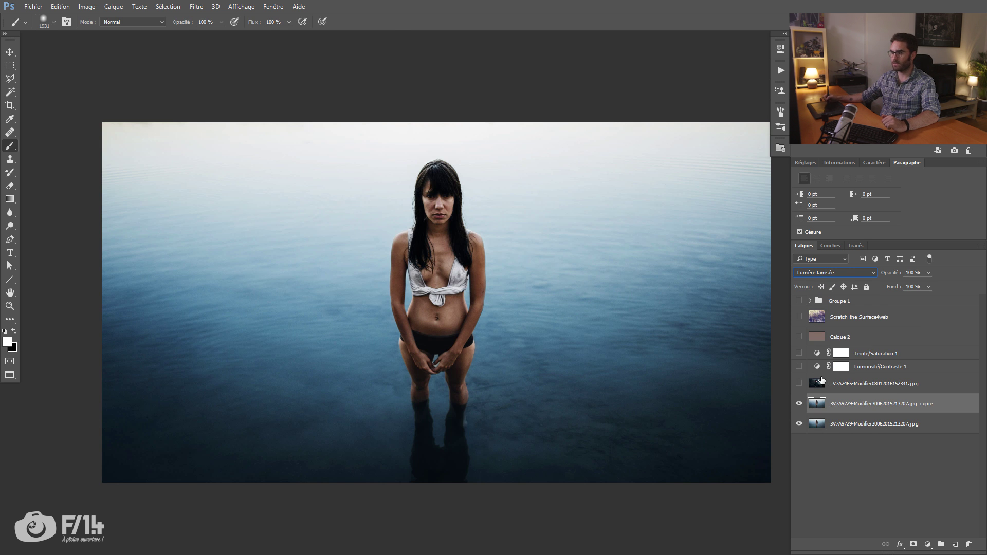
pyautogui.click(800, 405)
pyautogui.click(800, 404)
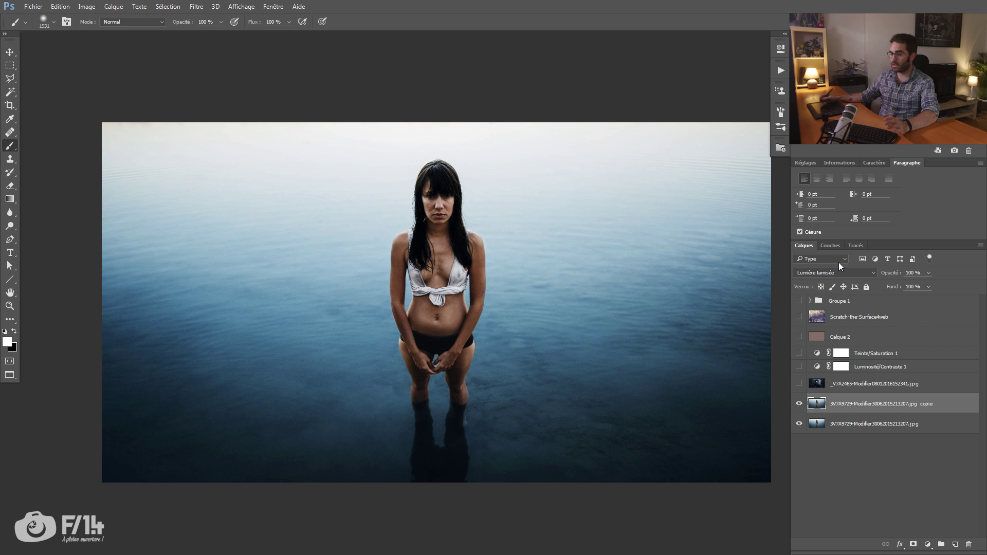
# Reduce the duplicated photo's opacity to 27 % and compare the image with and without it
pyautogui.moveTo(898, 275); pyautogui.dragTo(855, 276)
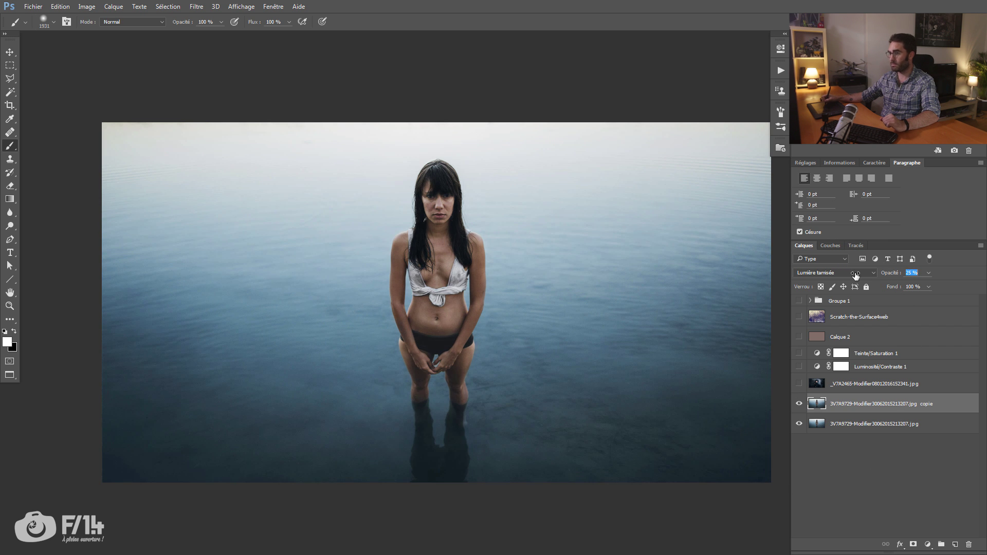
pyautogui.click(799, 404)
pyautogui.click(799, 404)
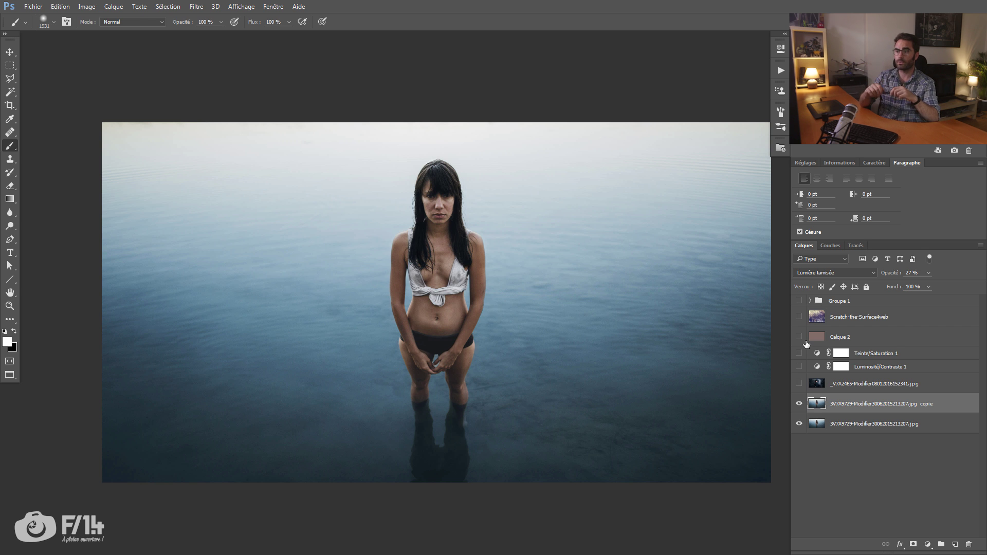
# Review the blend modes available for the Brush tool, keeping Normal
pyautogui.click(132, 22)
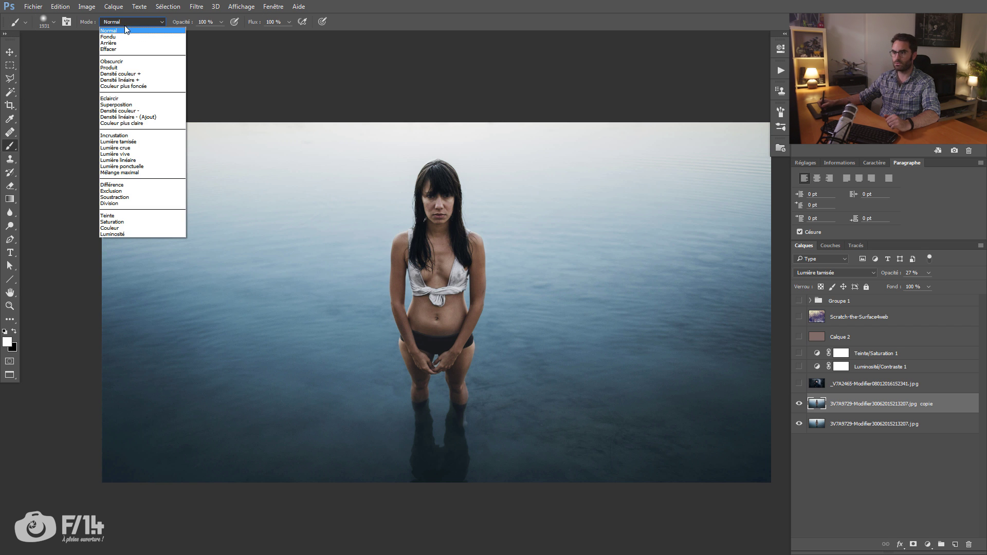
pyautogui.click(124, 31)
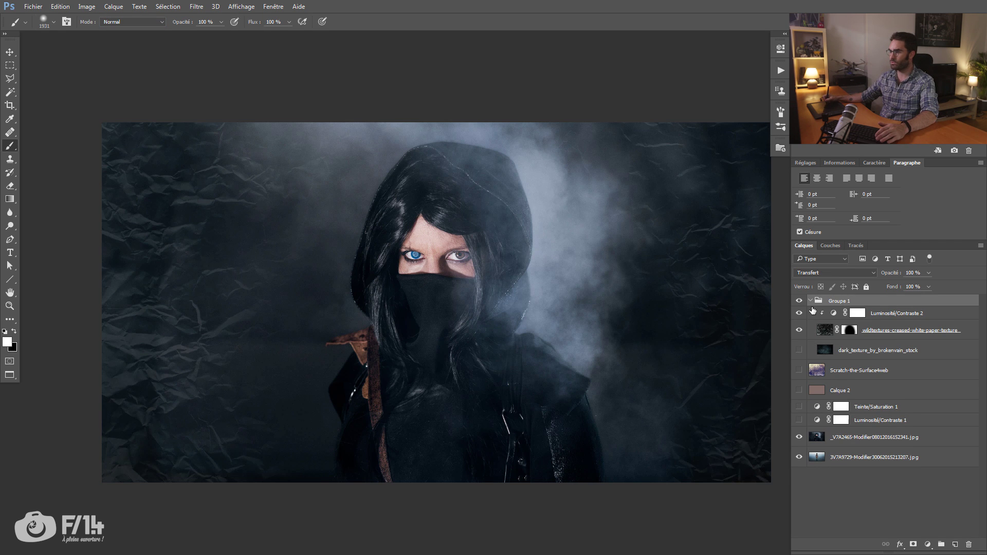
# Collapse Groupe 1 and hide it from the hooded woman's image
pyautogui.click(811, 301)
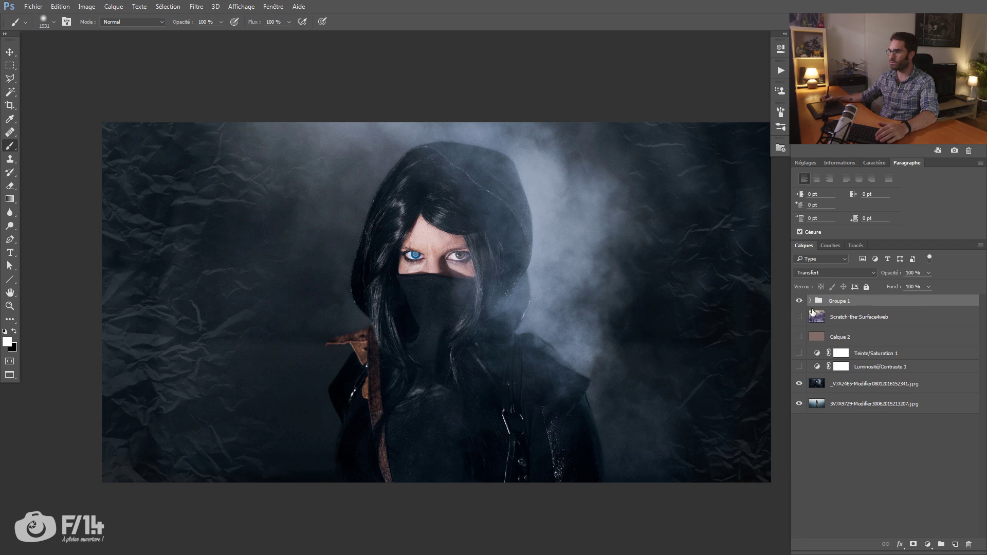
pyautogui.click(799, 301)
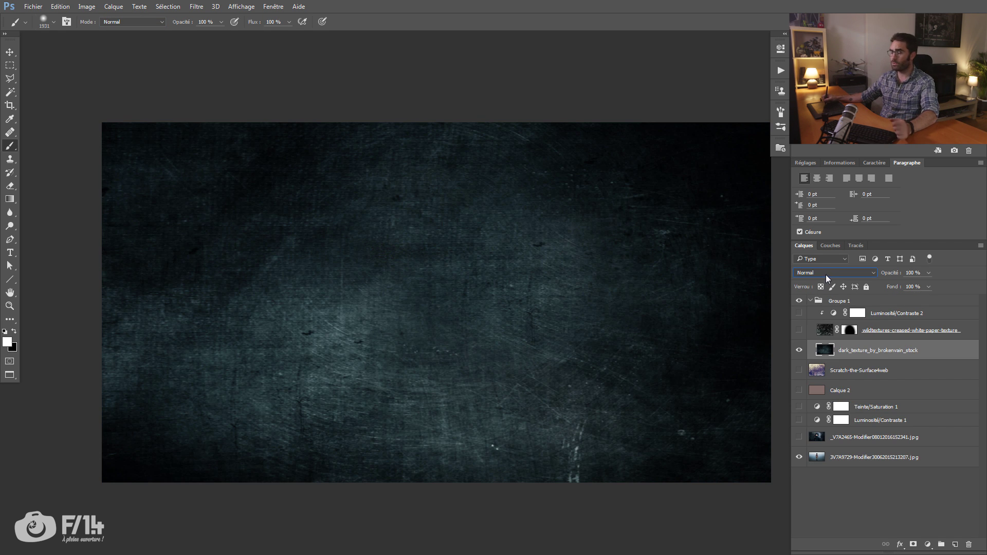
# Try the Produit and Superposition blend modes on the dark texture over the woman-in-water photo, and apply Lumière tamisée
pyautogui.click(826, 275)
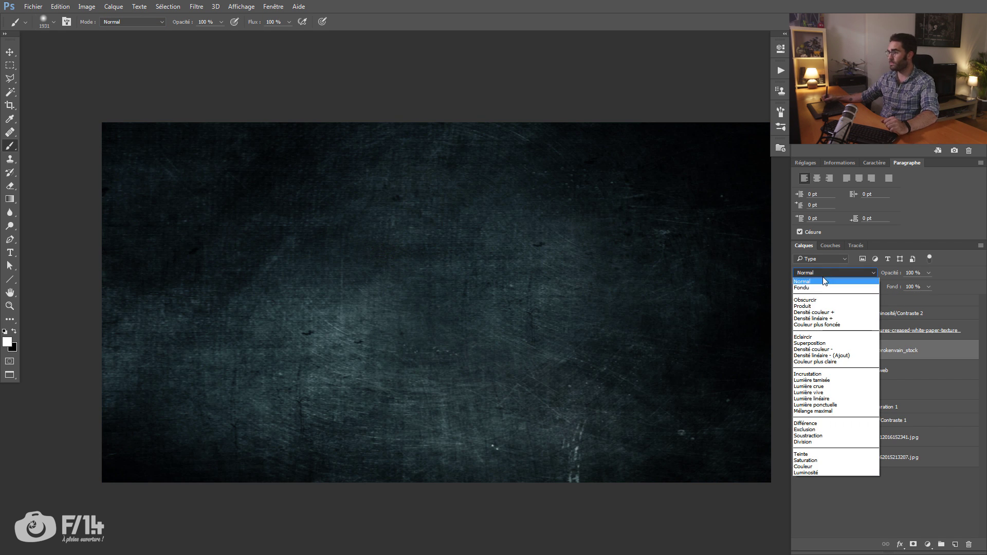
pyautogui.click(817, 309)
pyautogui.click(826, 272)
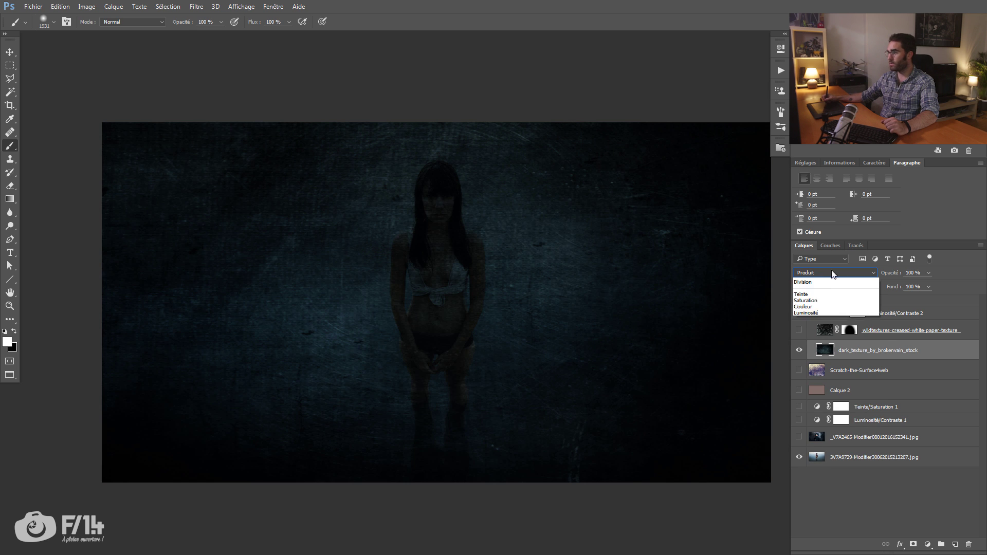
pyautogui.click(814, 343)
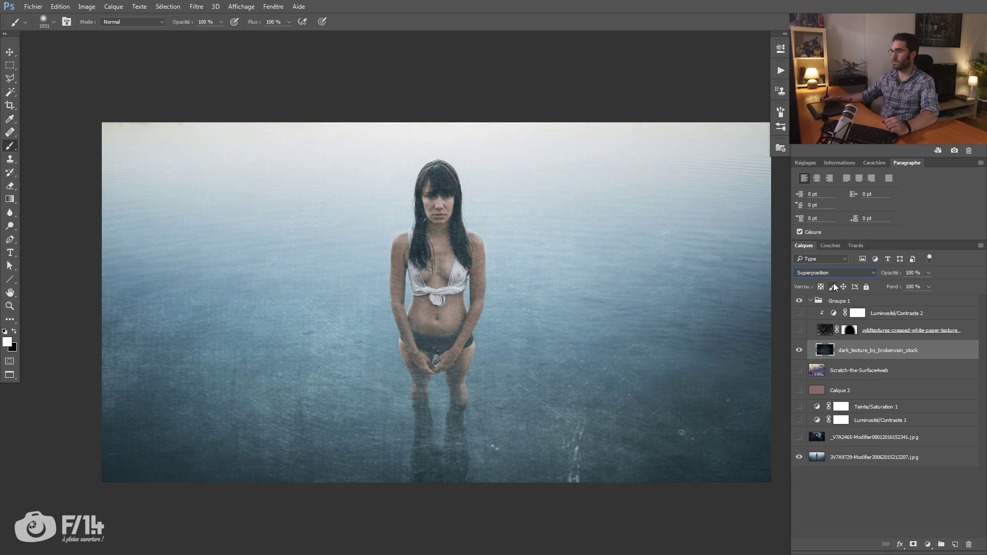
pyautogui.click(831, 273)
pyautogui.click(817, 383)
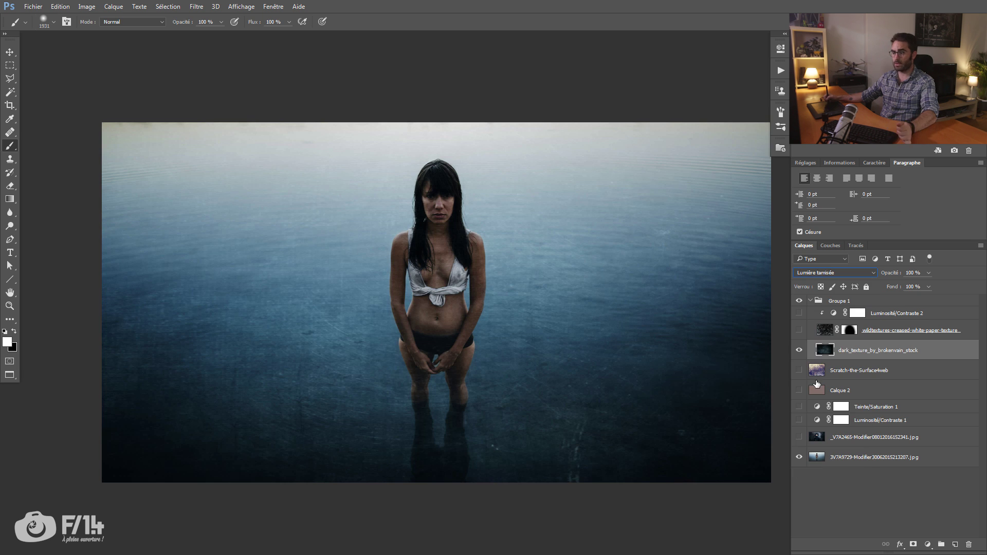
pyautogui.click(834, 273)
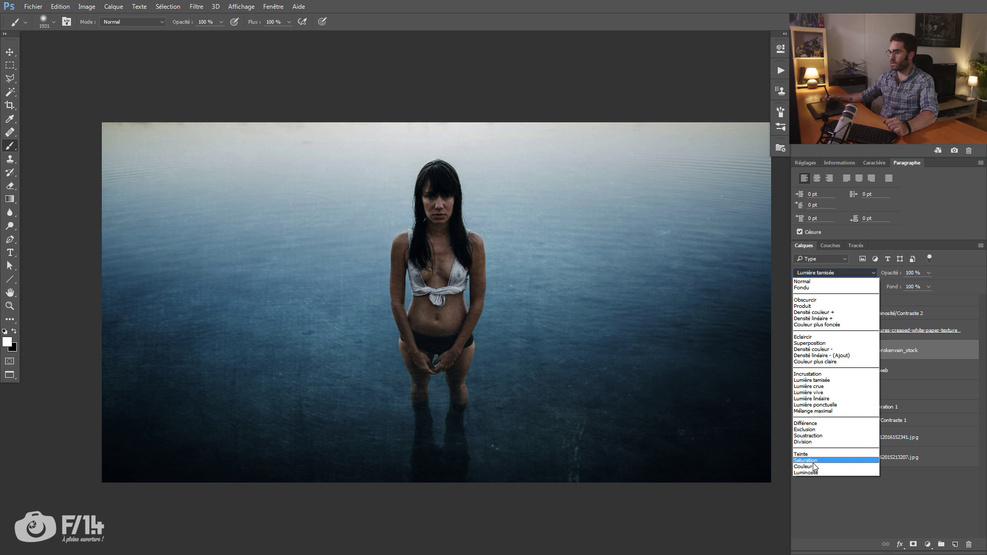